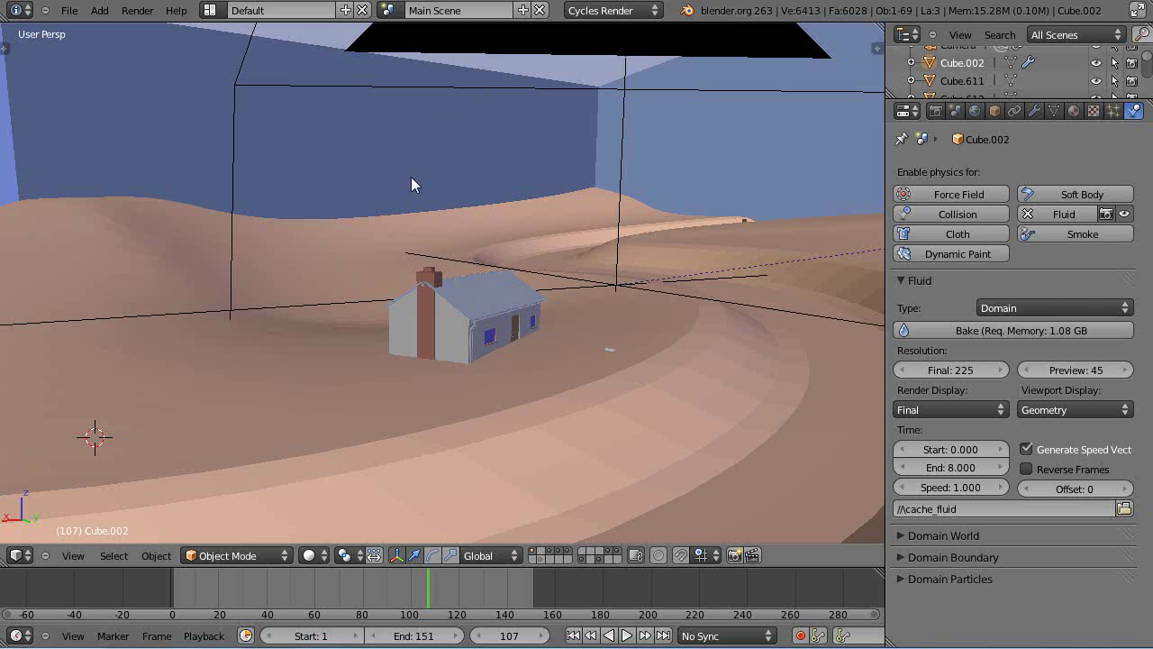
- Toggle the house walls layer off and on repeatedly to check its contents
scroll(415, 198, down, 1)
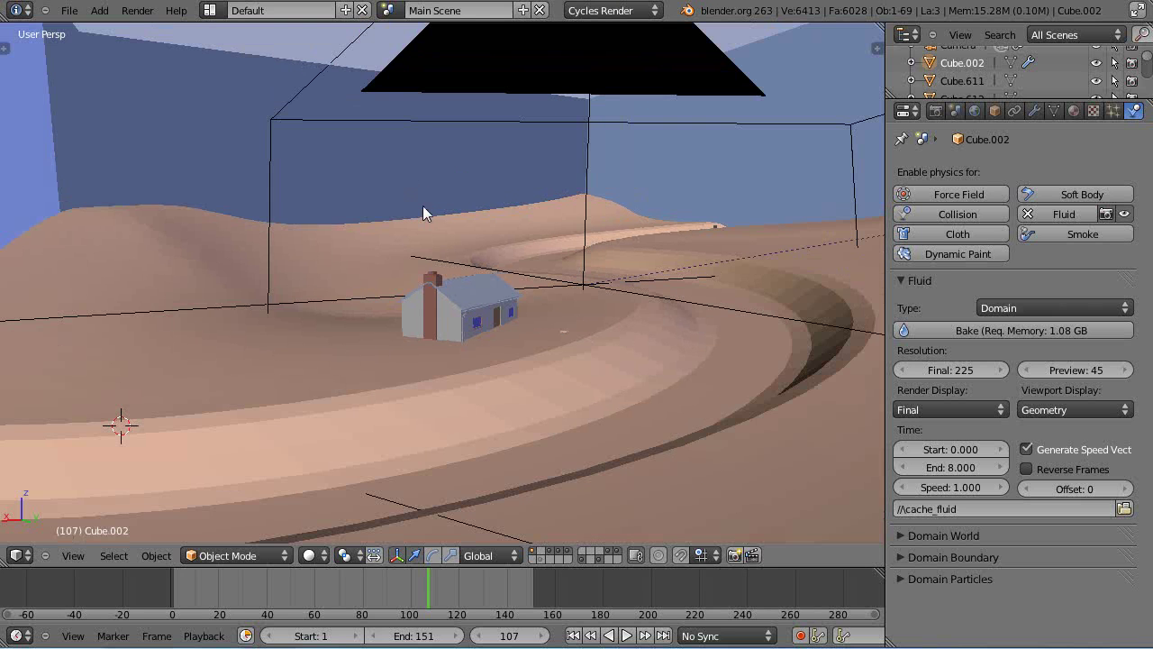
scroll(424, 206, up, 3)
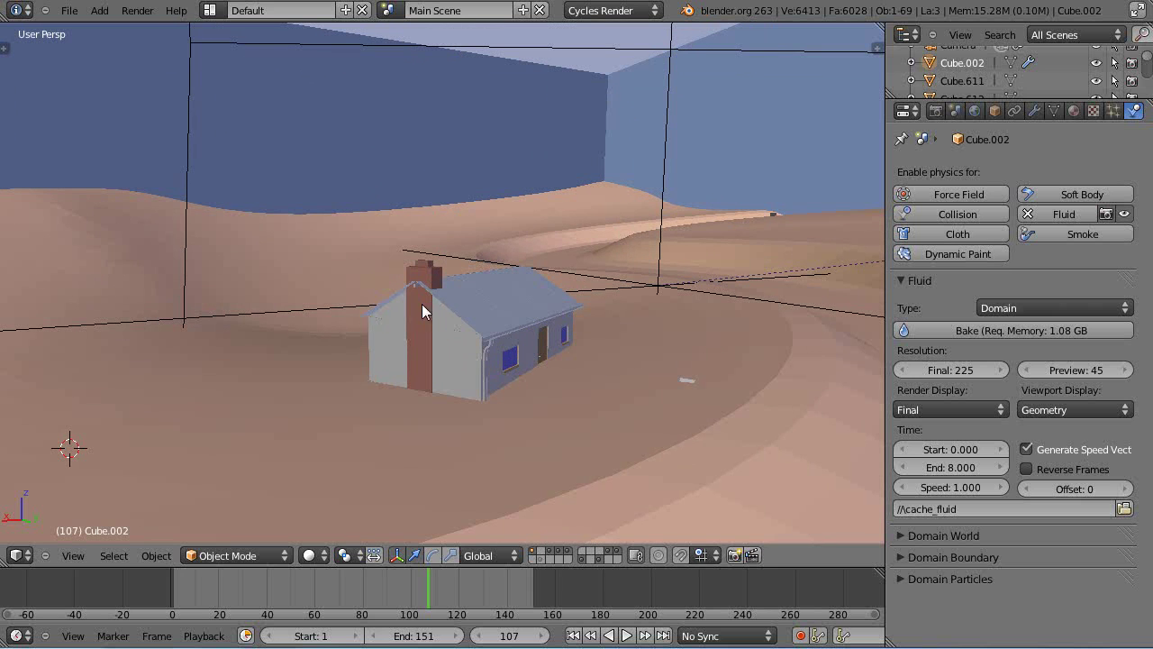
scroll(495, 400, down, 4)
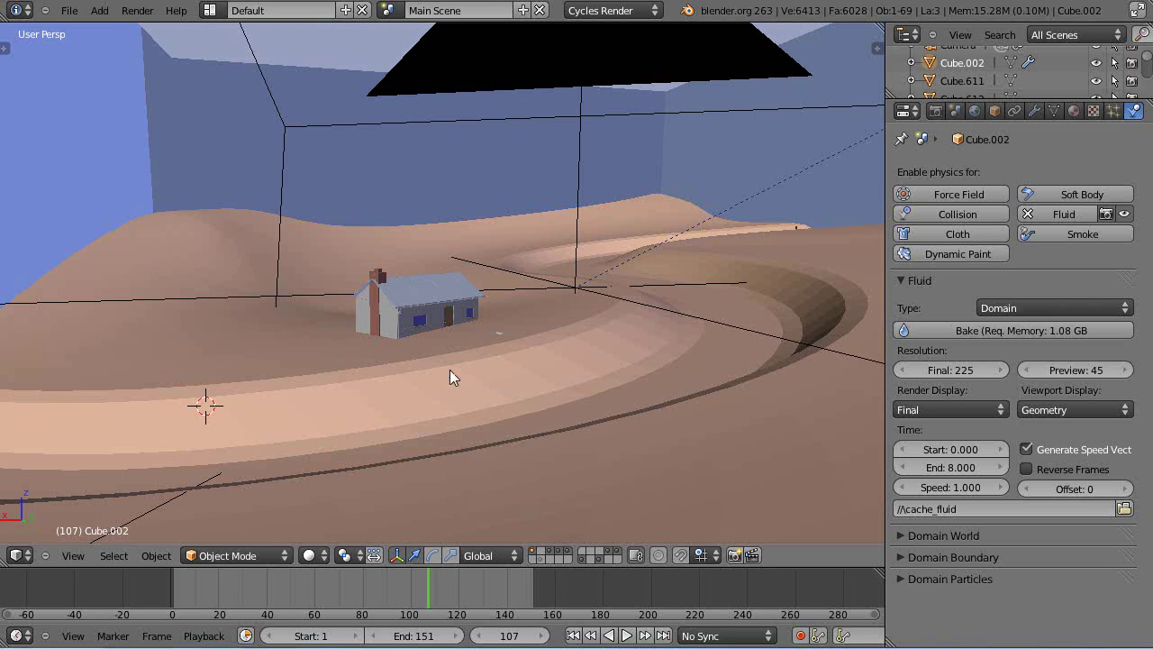
scroll(454, 321, up, 4)
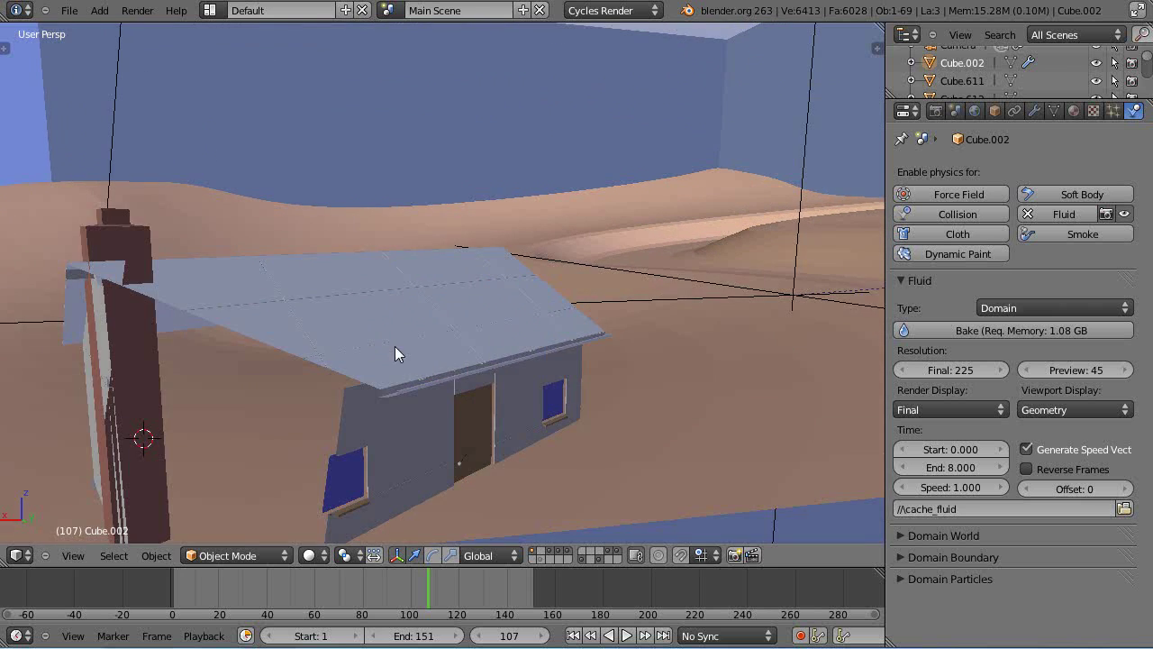
scroll(371, 361, down, 3)
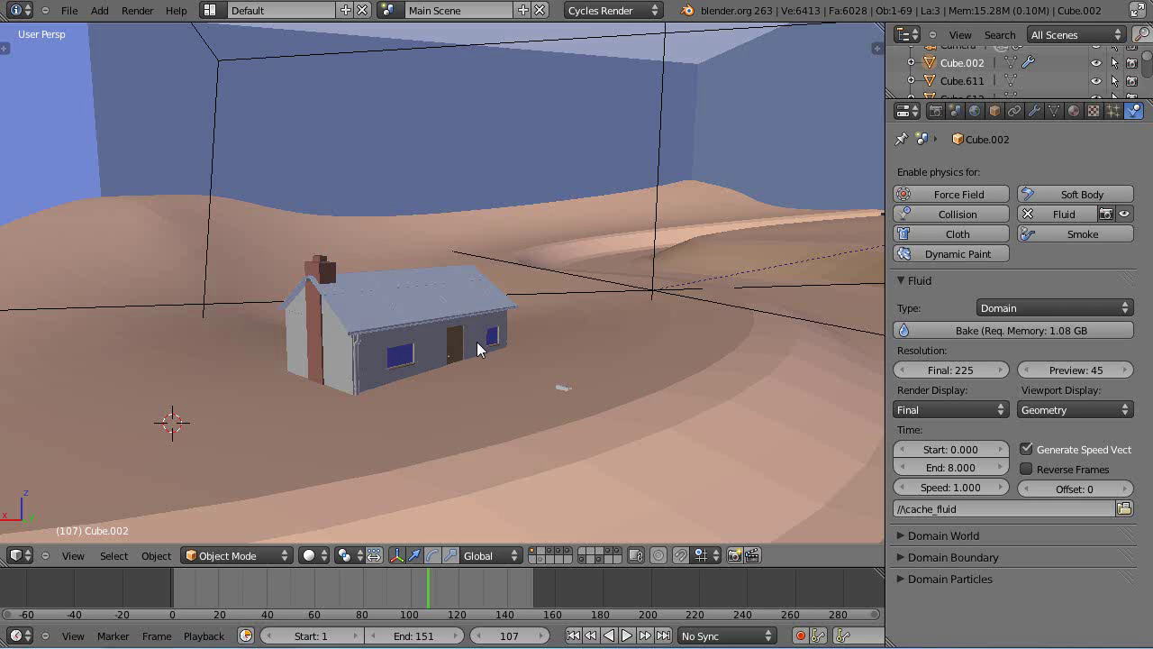
click(551, 553)
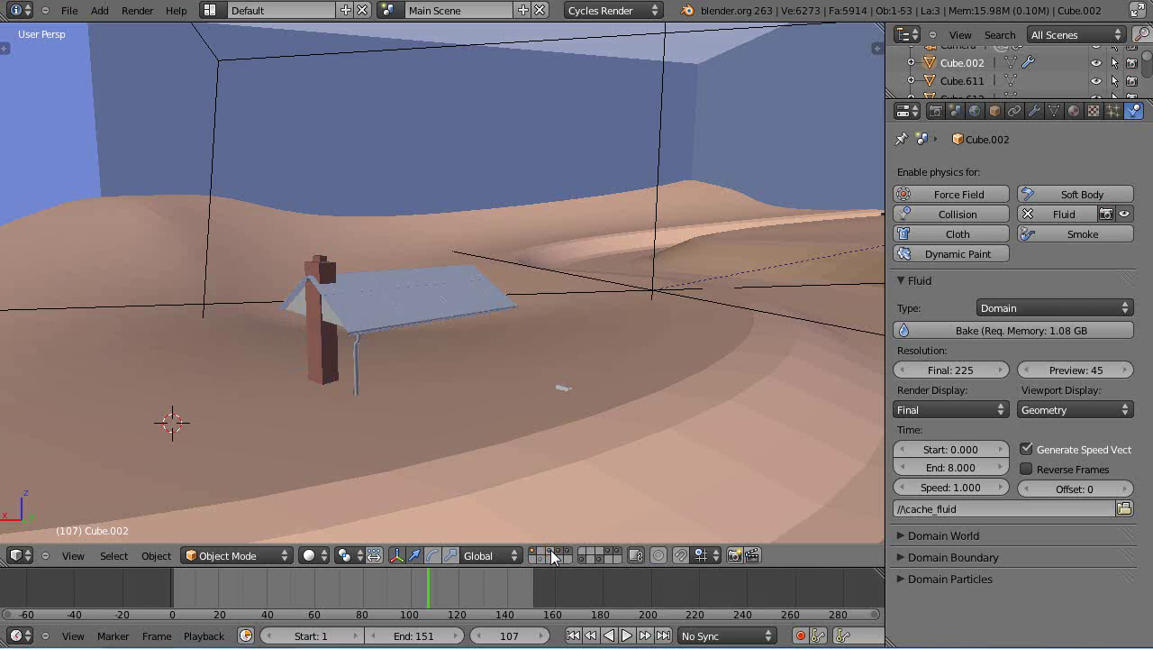
click(550, 551)
click(550, 551)
click(550, 551)
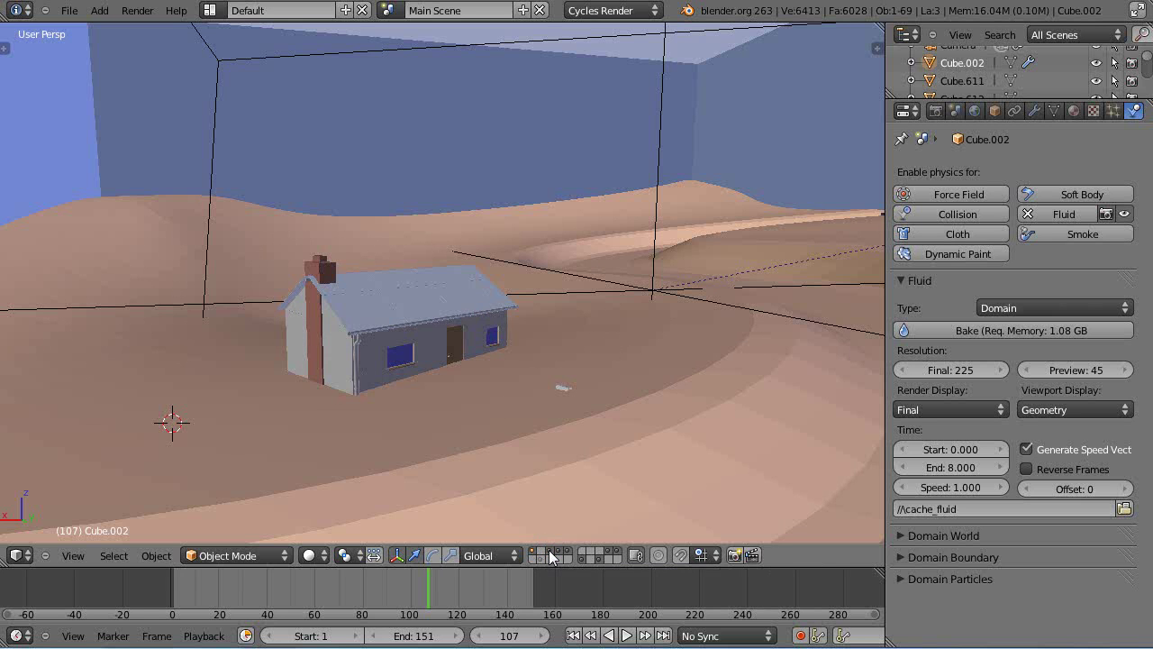
click(549, 552)
click(549, 551)
- Toggle another layer on and off to see its effect on the house, leaving it unchanged
click(567, 548)
click(567, 549)
click(566, 549)
click(566, 549)
- Delete the vortex force field Plane.008 from the force-field layer
click(539, 559)
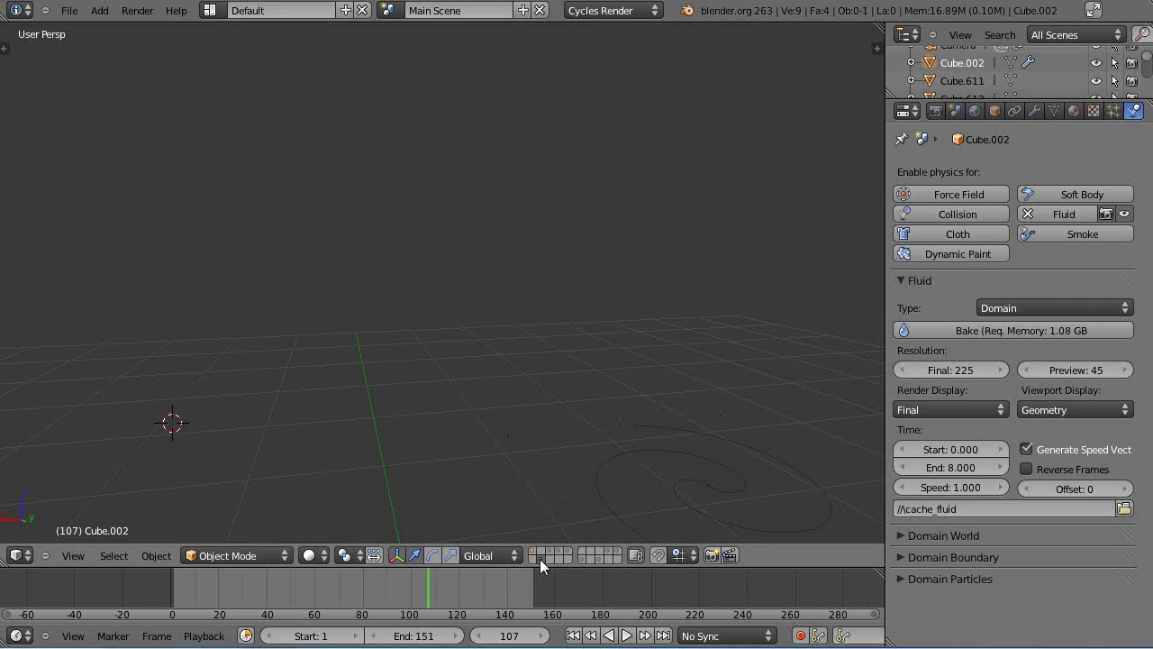
scroll(667, 463, down, 1)
right_click(688, 461)
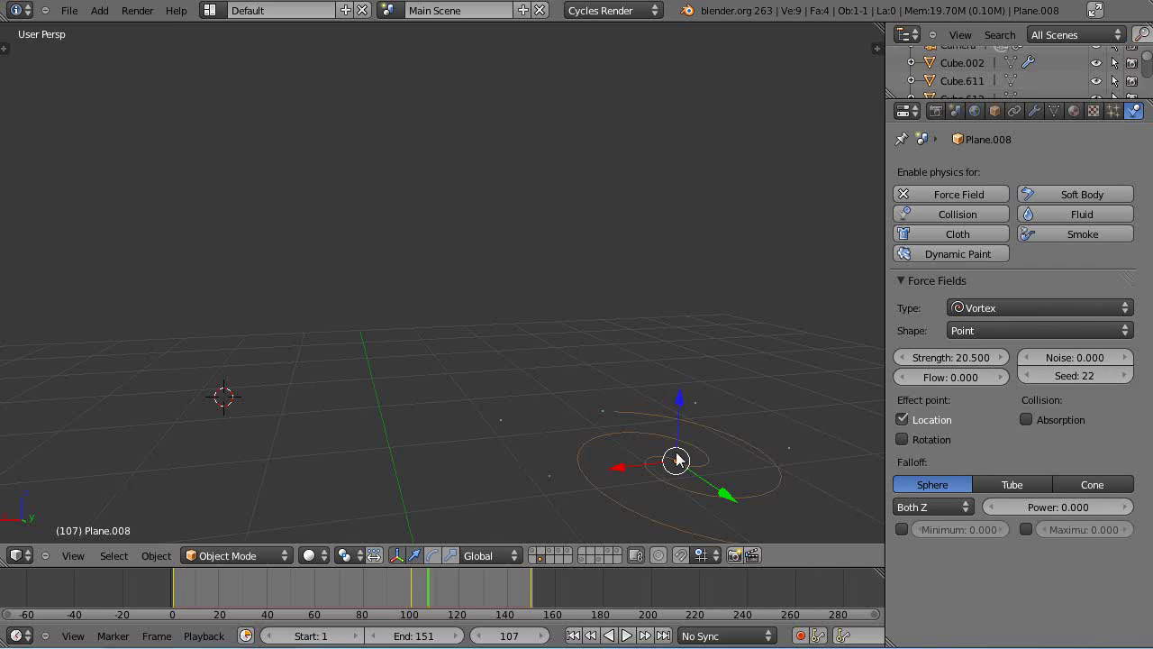
key(x)
click(635, 452)
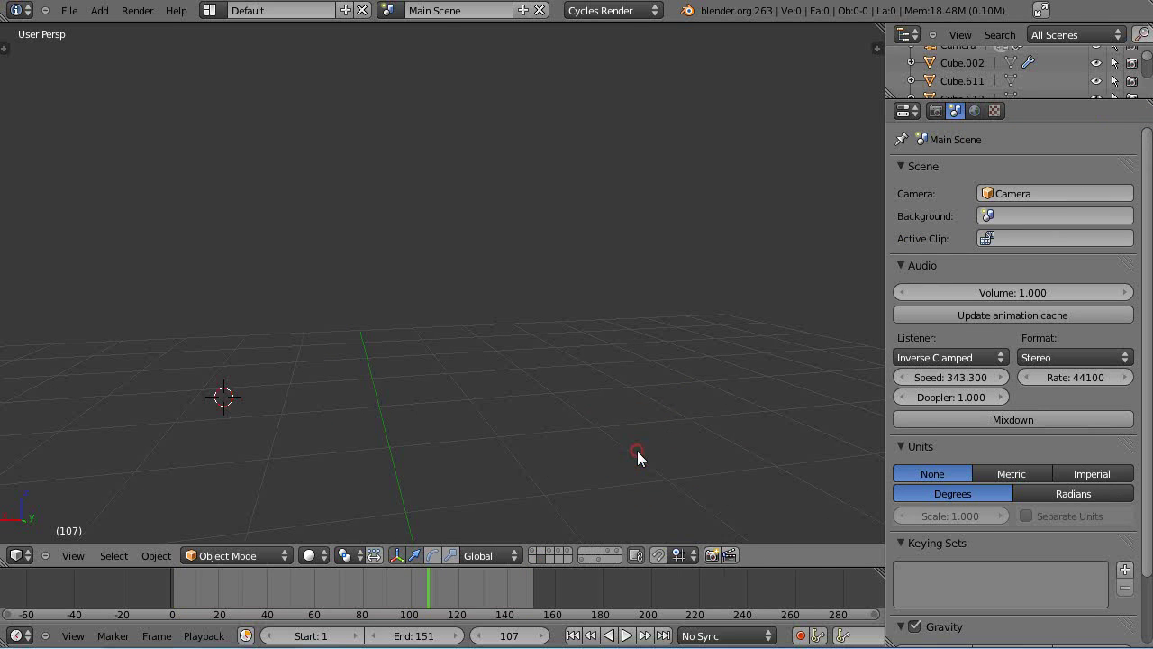
- Turn the desert terrain, roof, house walls, chimney and other scene layers back on
click(533, 551)
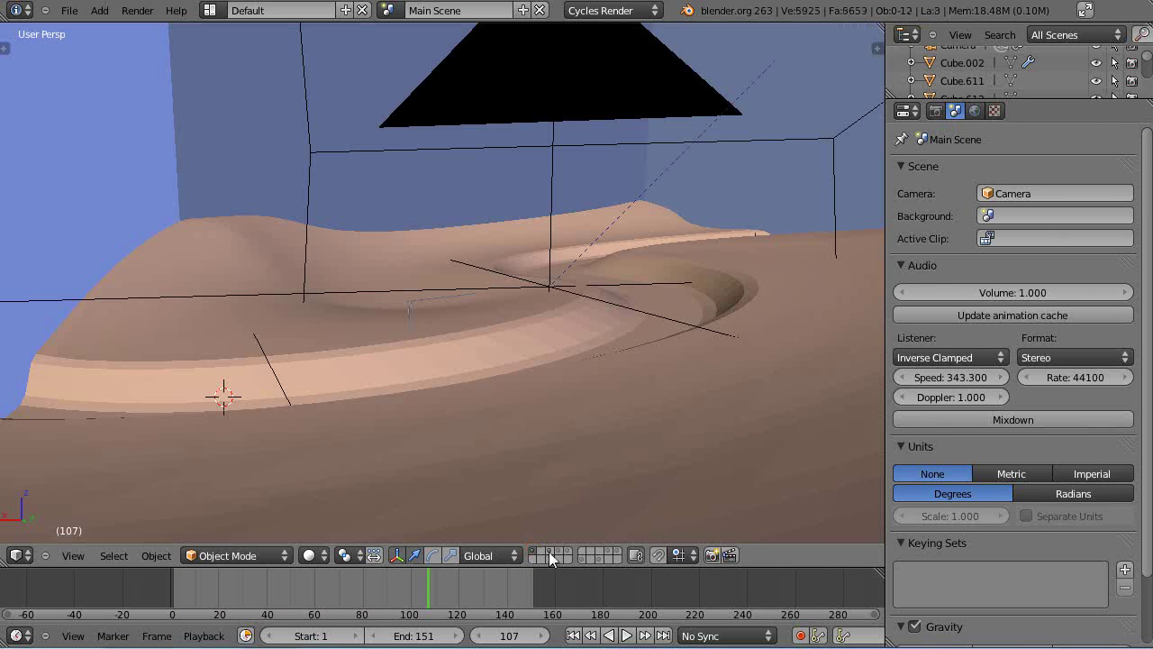
click(548, 551)
click(558, 551)
click(565, 551)
click(547, 551)
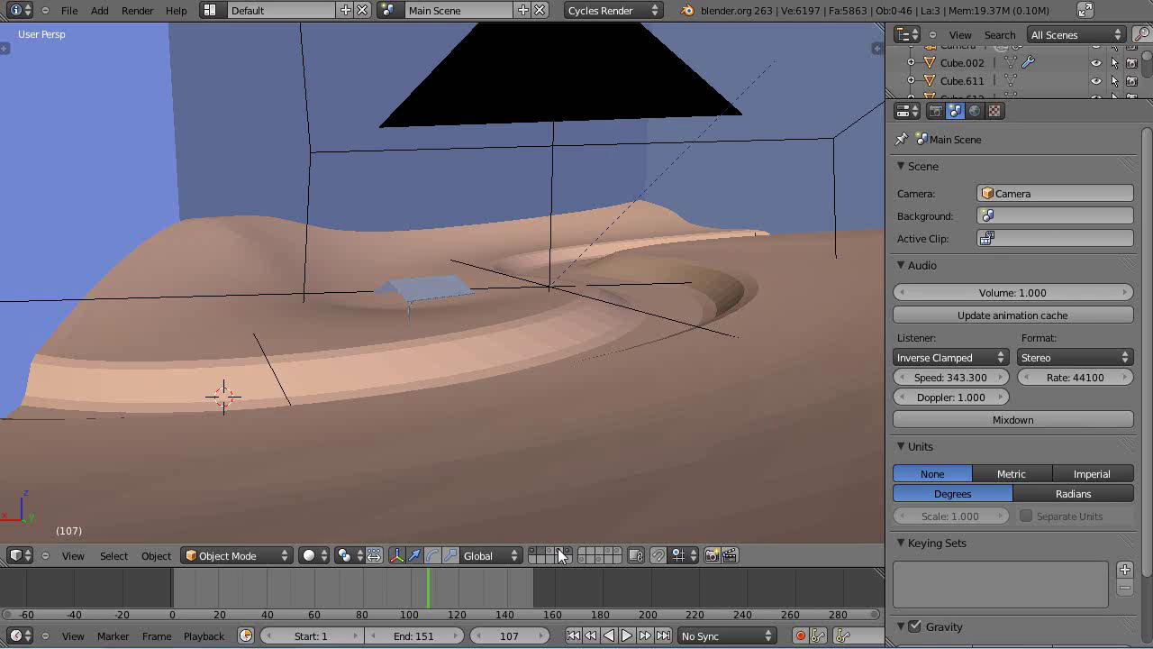
shift+click(551, 550)
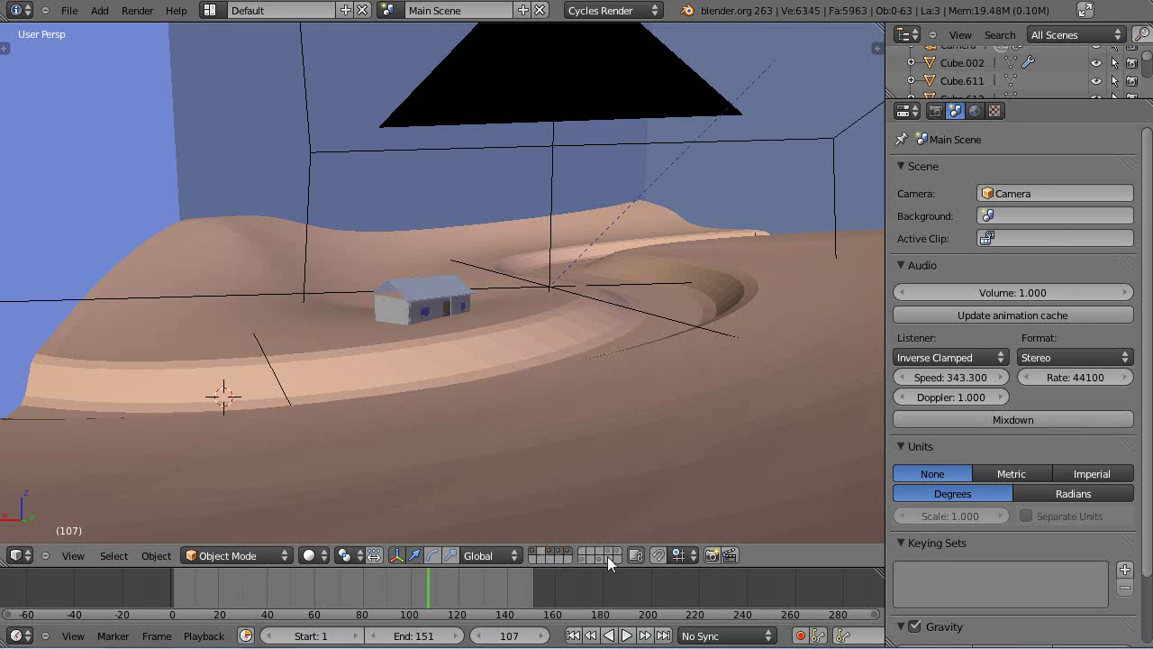
shift+click(587, 558)
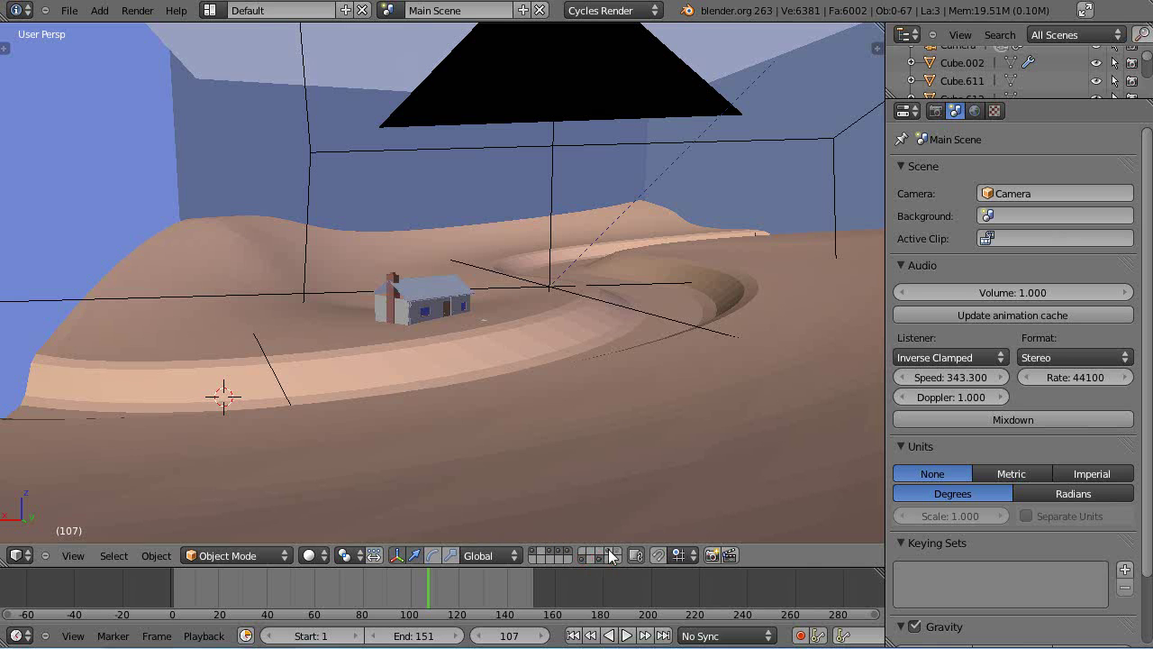
shift+click(611, 551)
shift+click(615, 552)
- Select Plane.005 and move it to an unused hidden layer
scroll(493, 415, up, 5)
scroll(493, 415, down, 4)
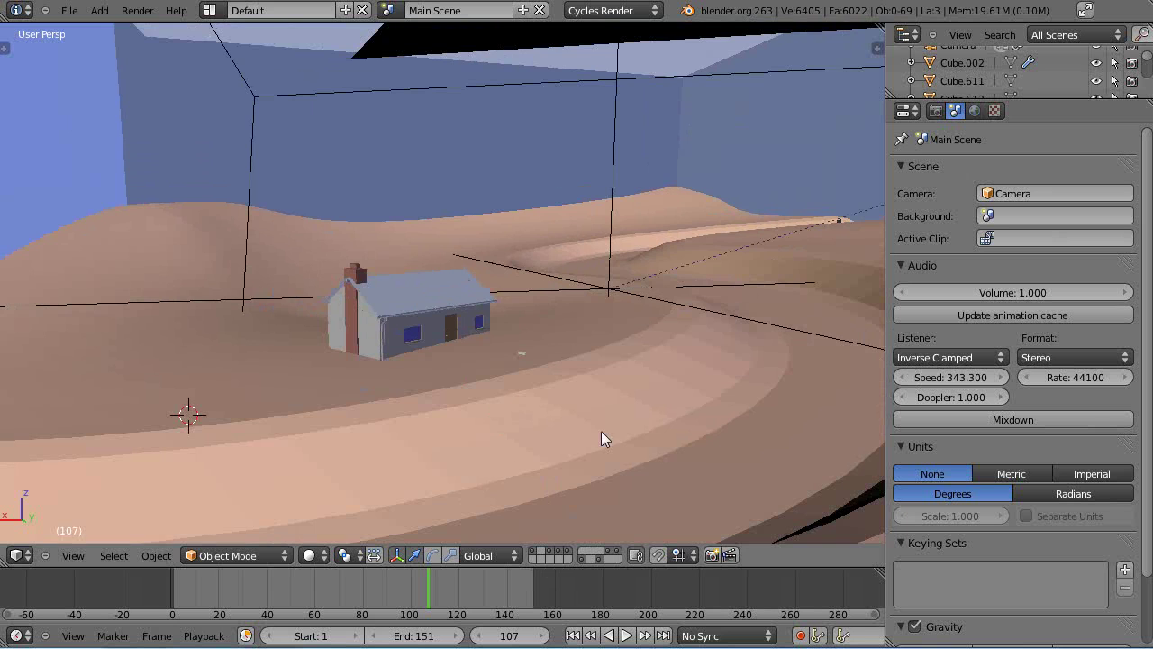
scroll(625, 123, up, 2)
scroll(625, 123, down, 3)
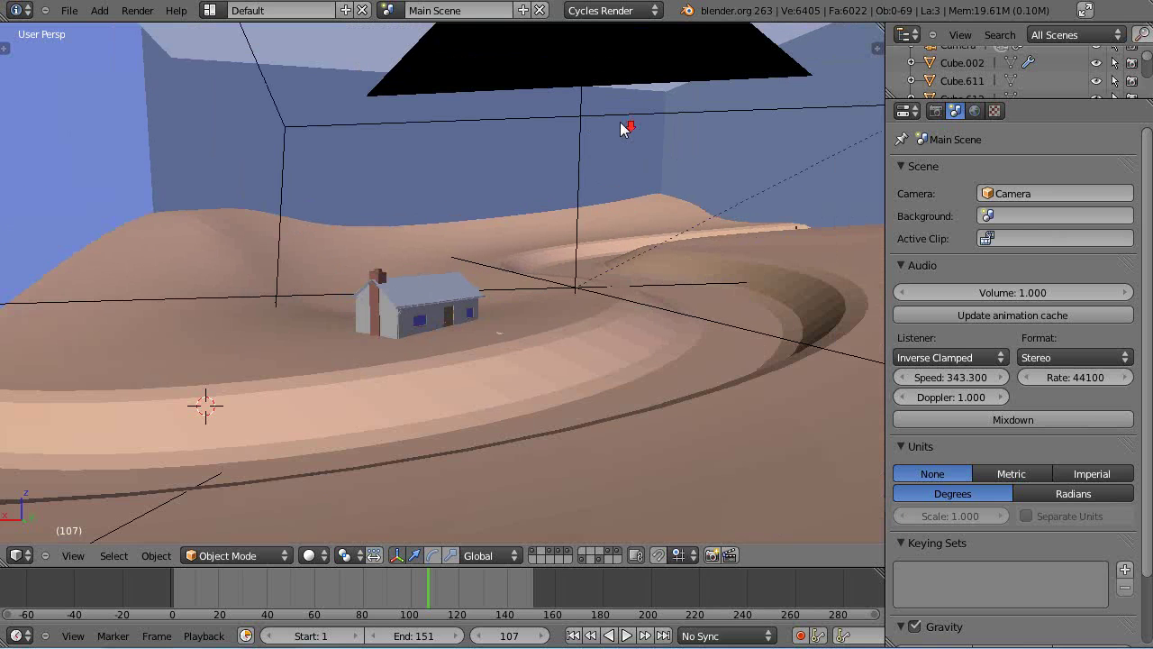
right_click(325, 50)
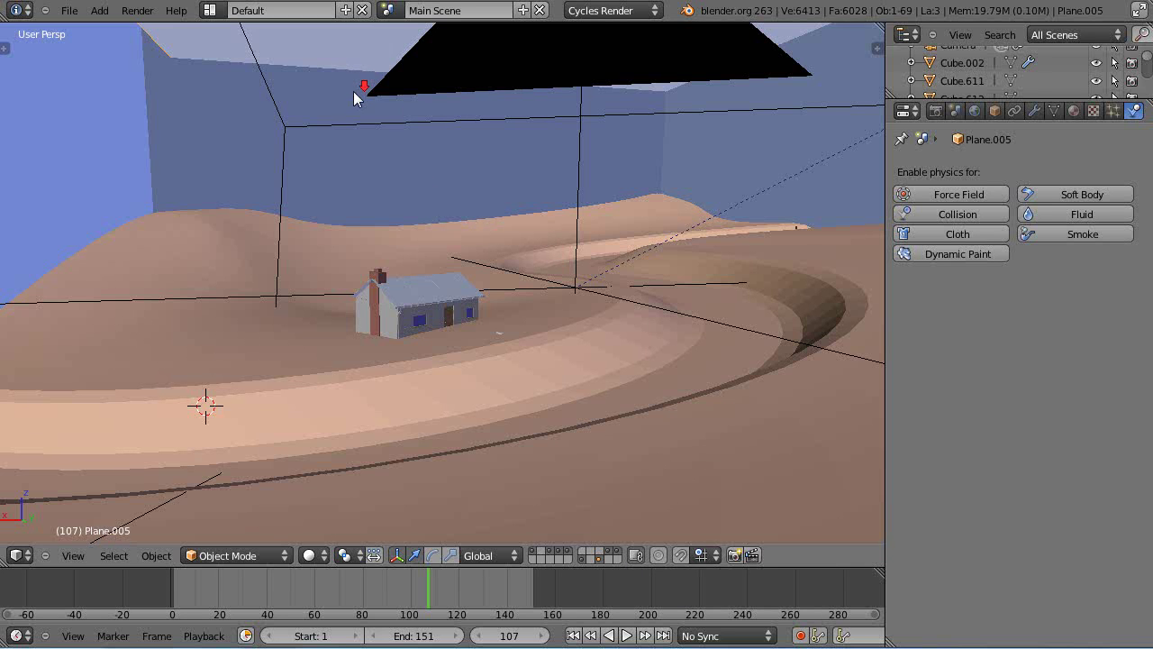
middle_drag(353, 91, 359, 38)
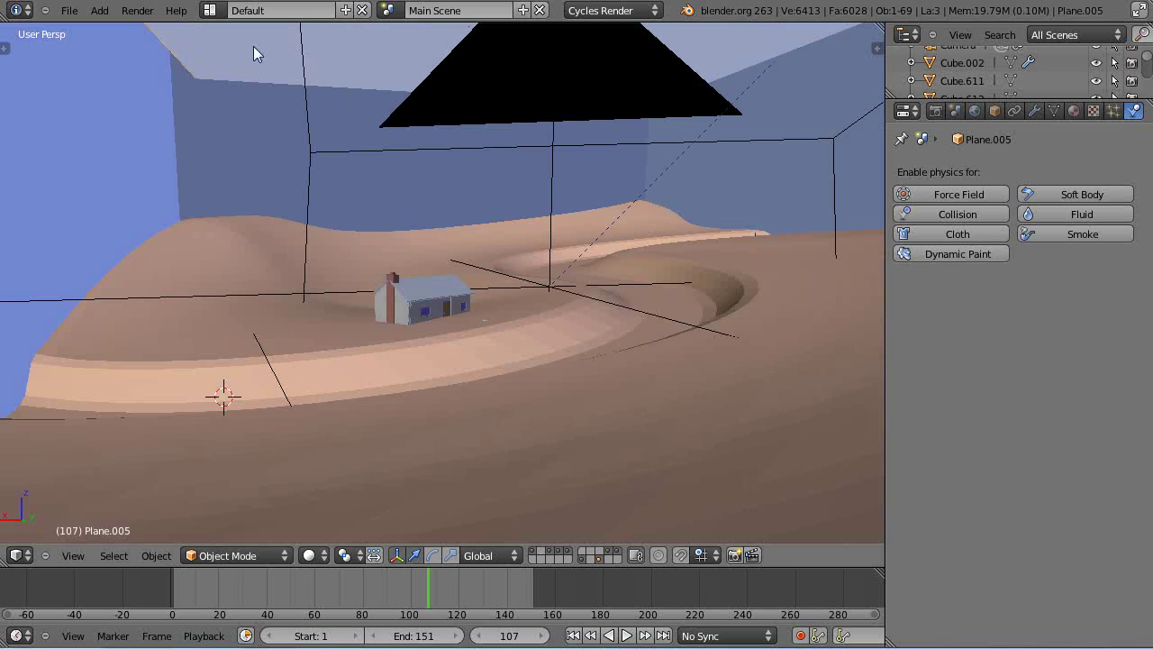
middle_drag(628, 155, 662, 242)
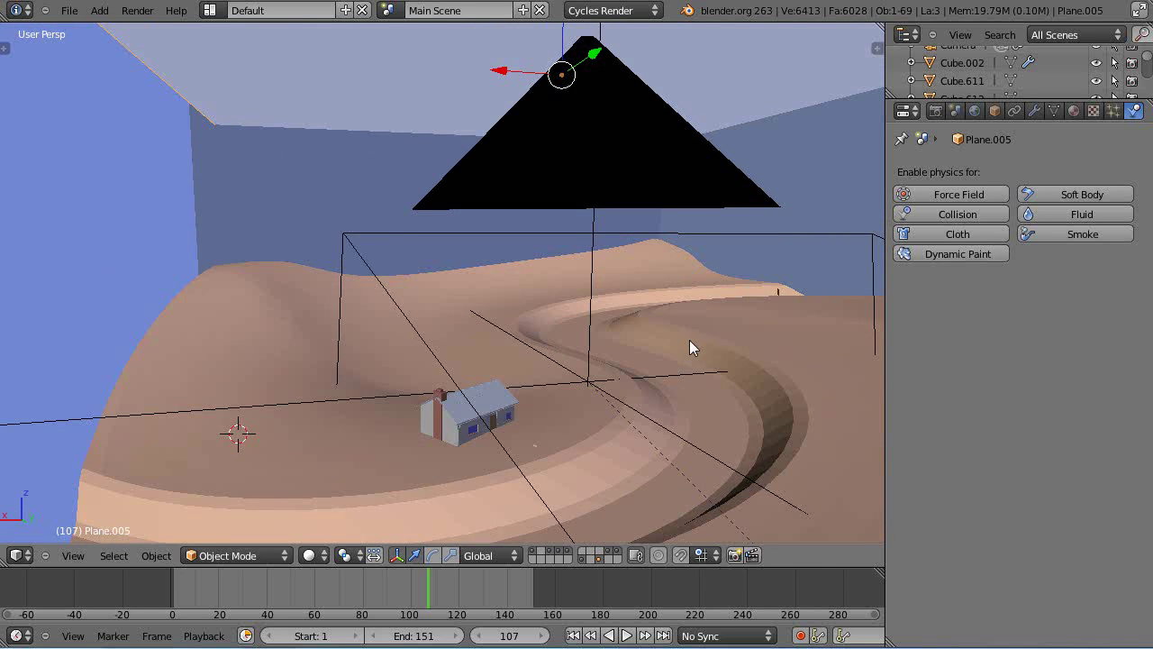
middle_drag(689, 340, 672, 297)
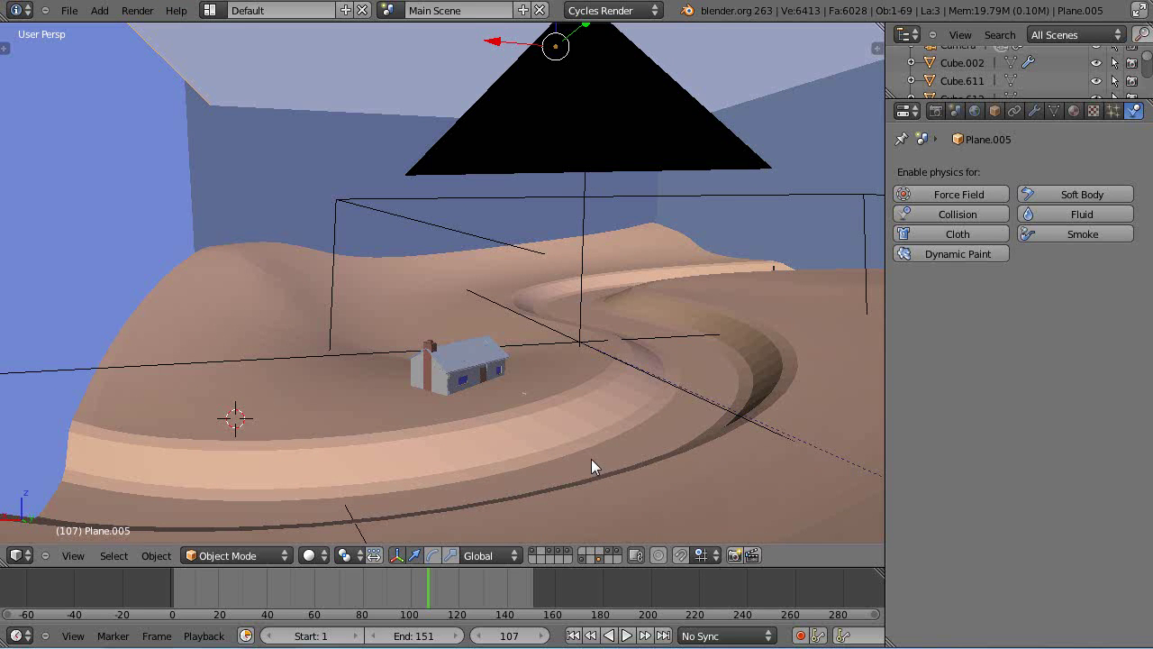
key(m)
click(699, 467)
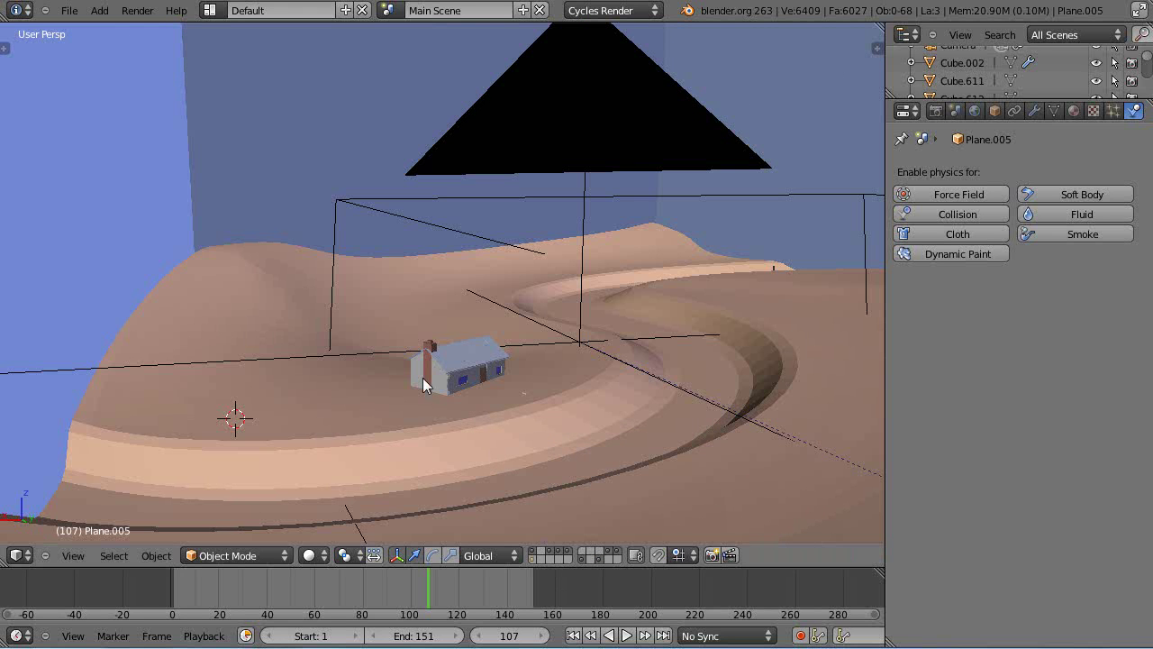
- Show layer 2 with the cube test scene in Texture viewport shading
key(2)
key(Home)
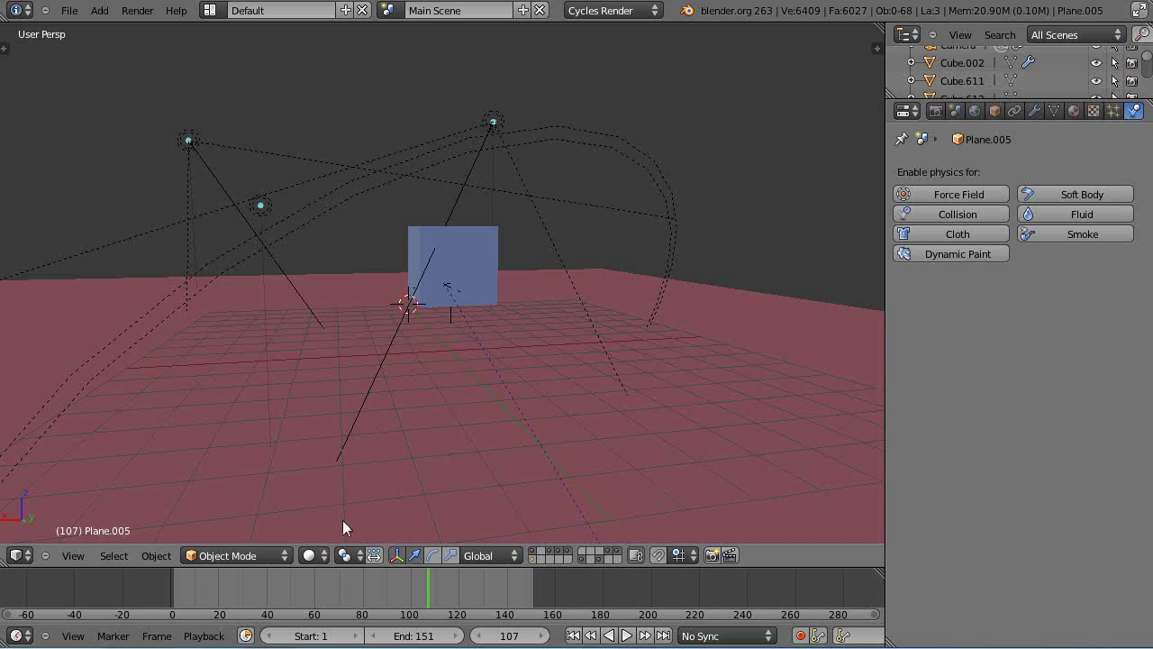
click(311, 555)
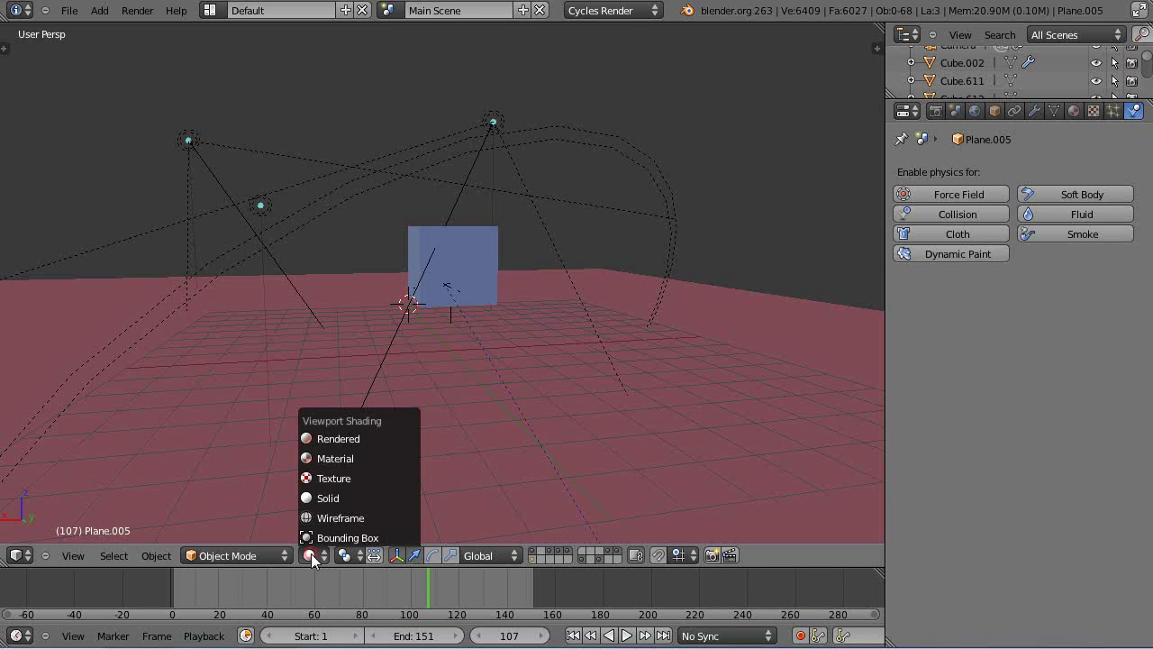
click(326, 479)
- Set the render engine to Blender Render
click(595, 12)
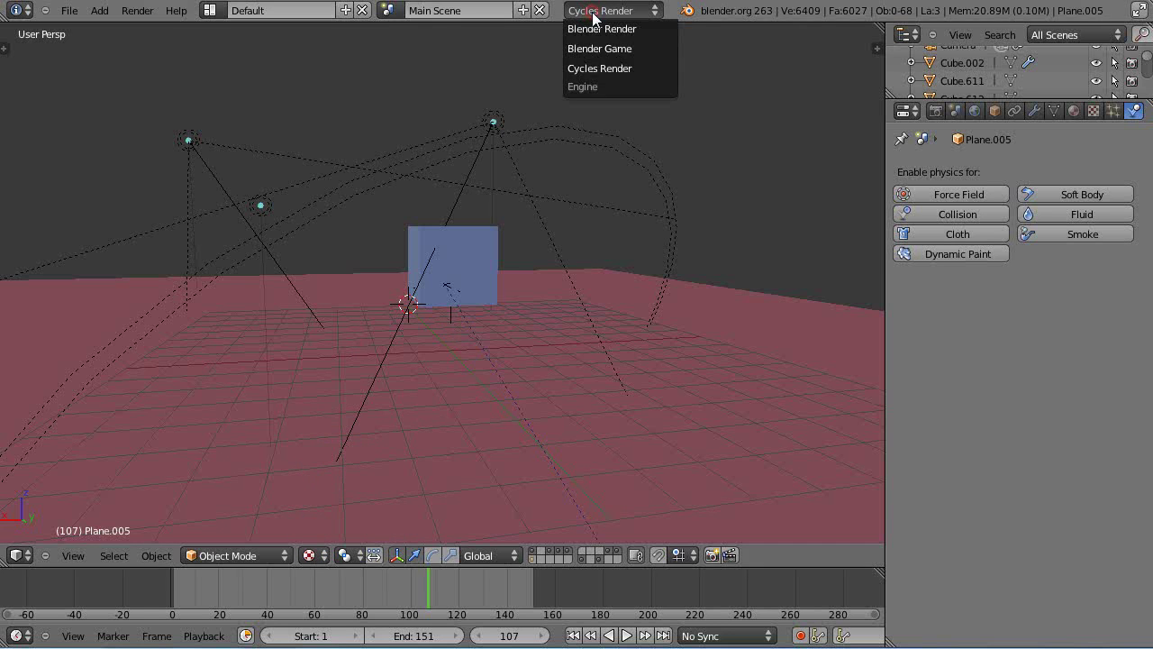
click(596, 28)
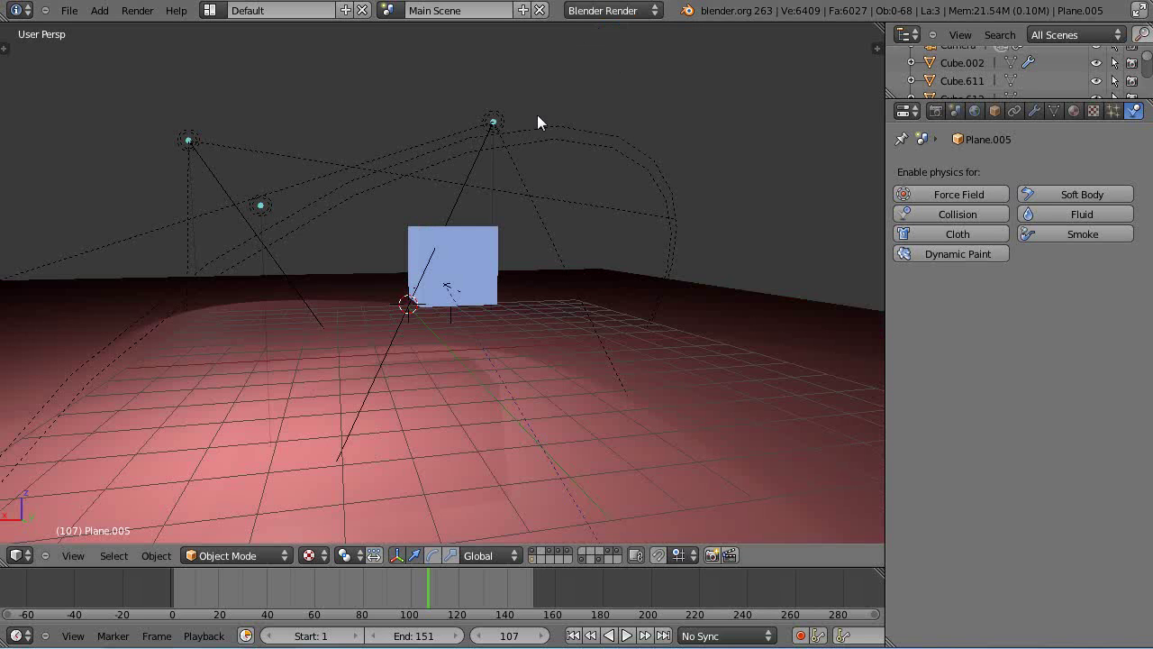
middle_drag(513, 342, 512, 342)
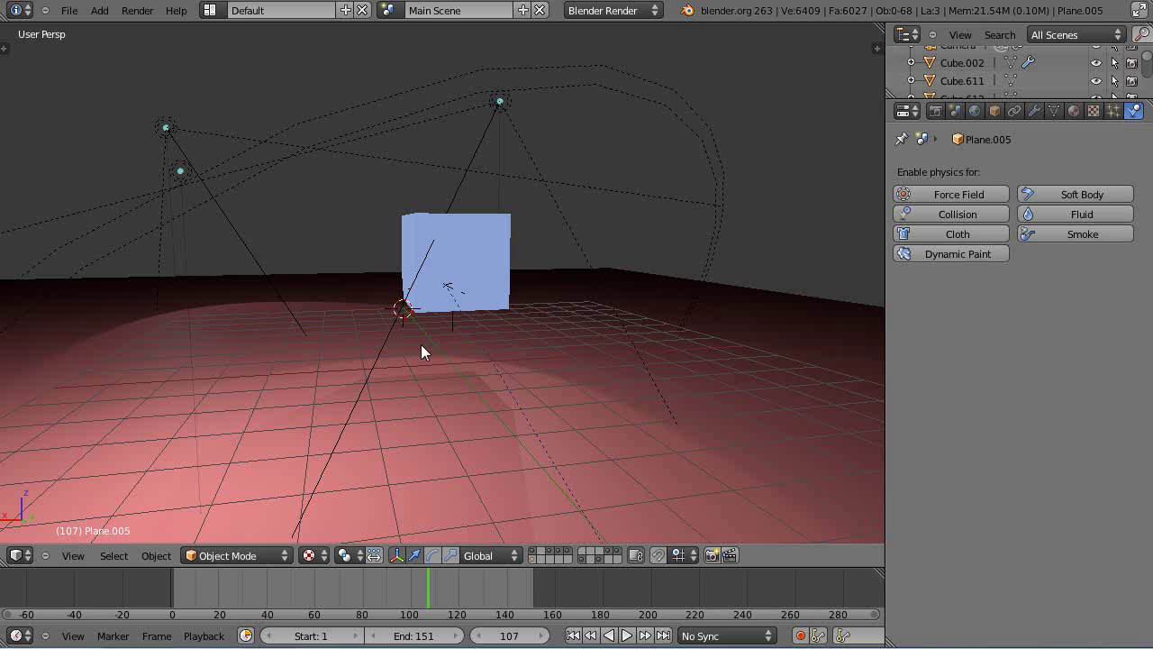
click(611, 9)
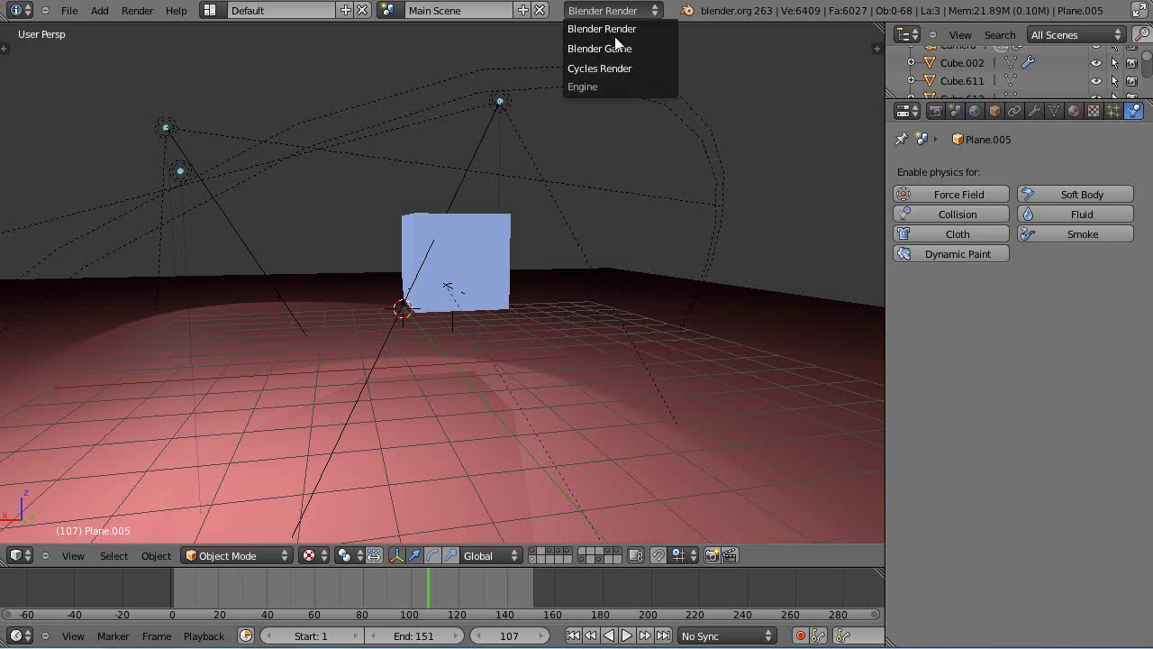
click(615, 34)
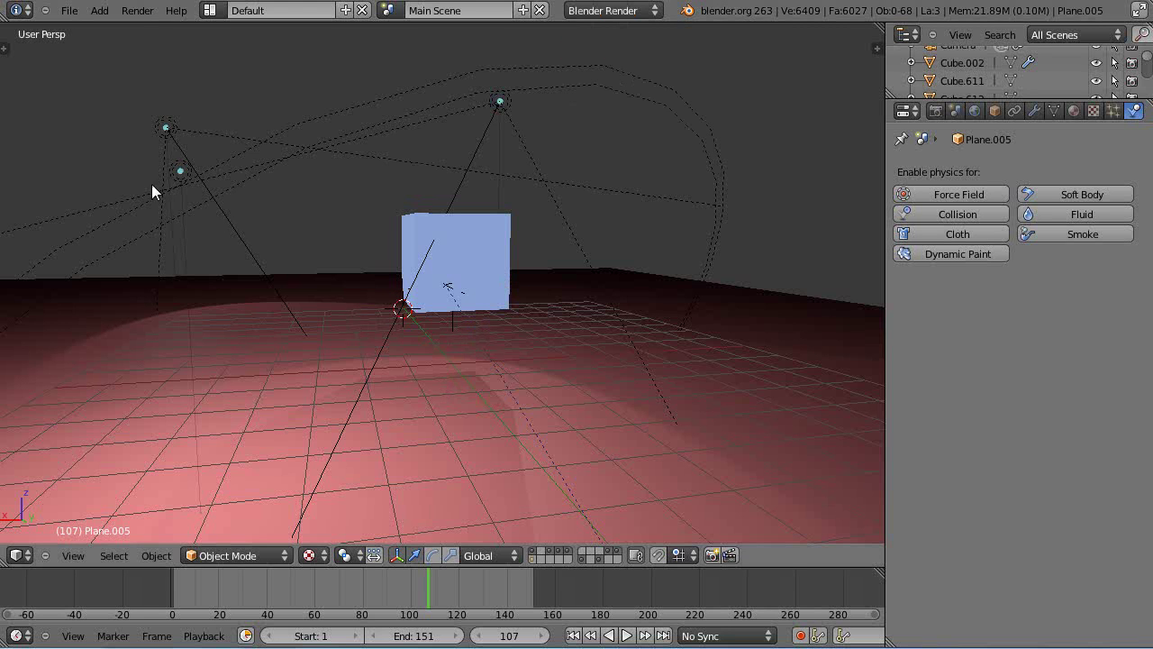
- Move the three lamps, Spot.001, the small lamp and Spot, to another layer
right_click(168, 123)
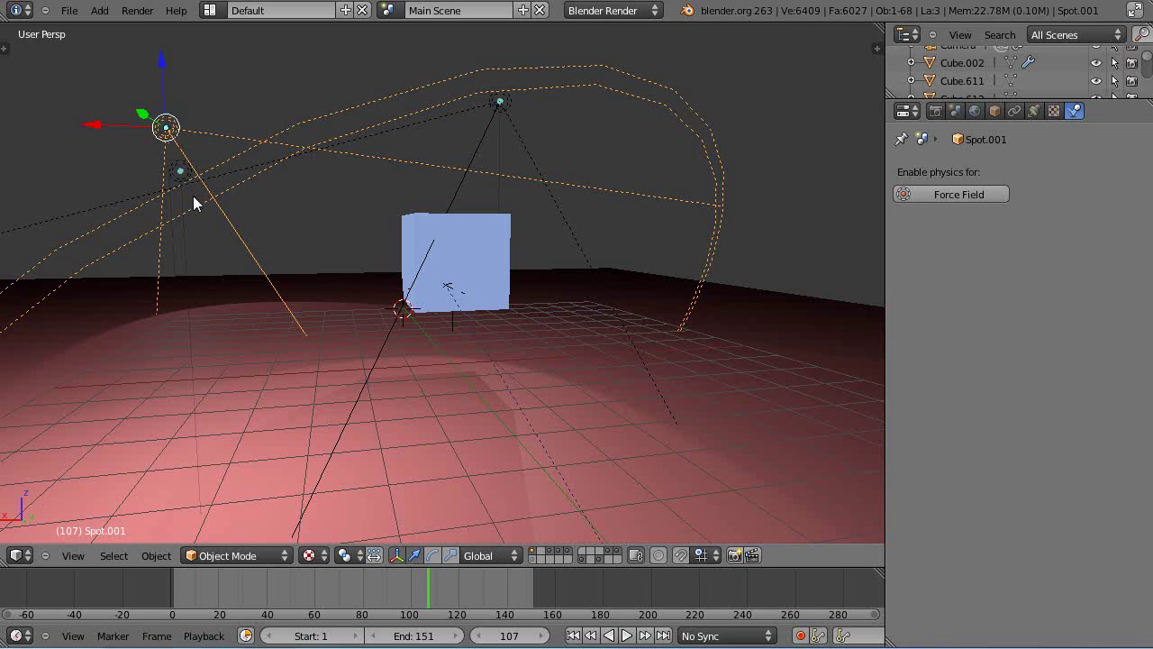
shift+right_click(183, 170)
shift+right_click(502, 102)
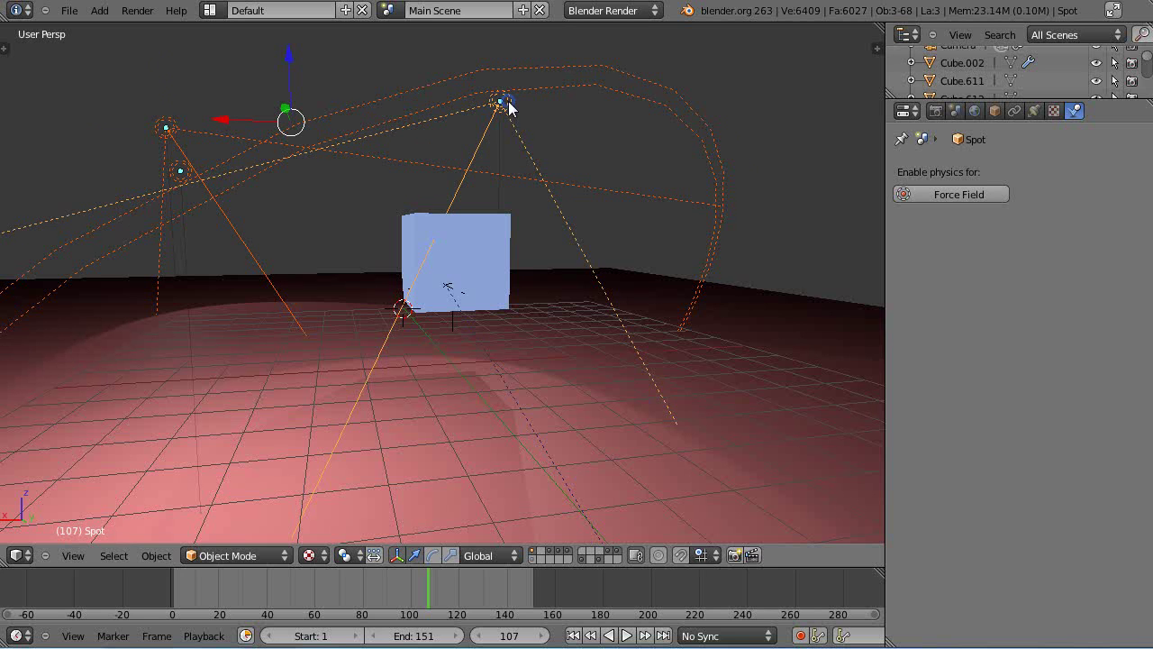
key(m)
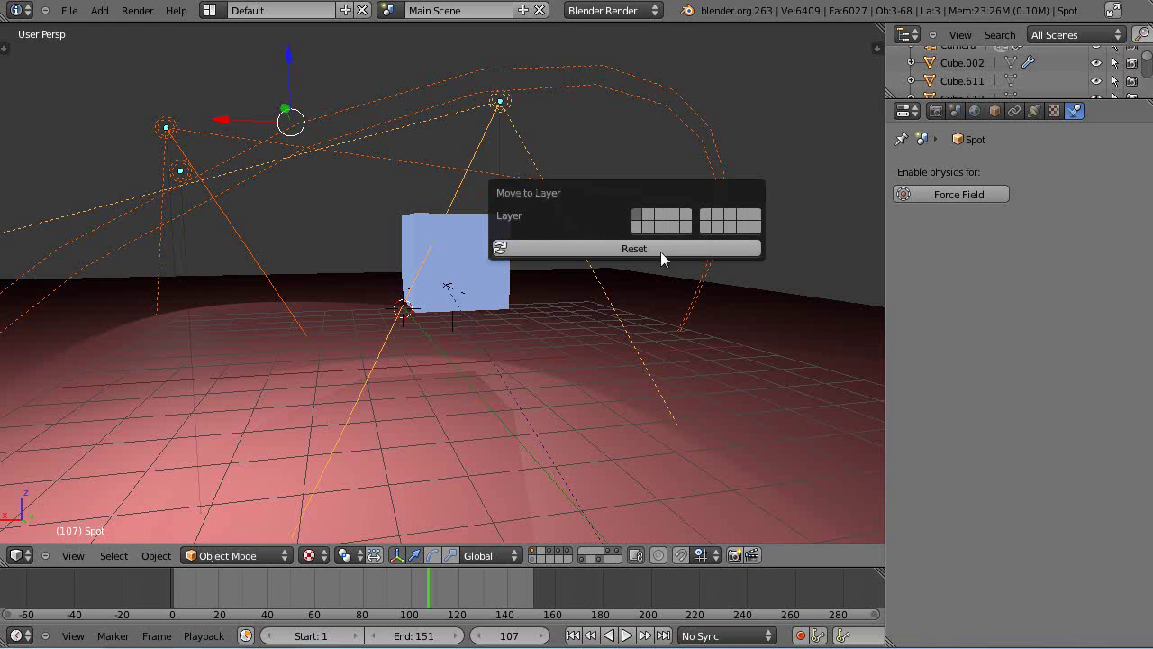
click(647, 226)
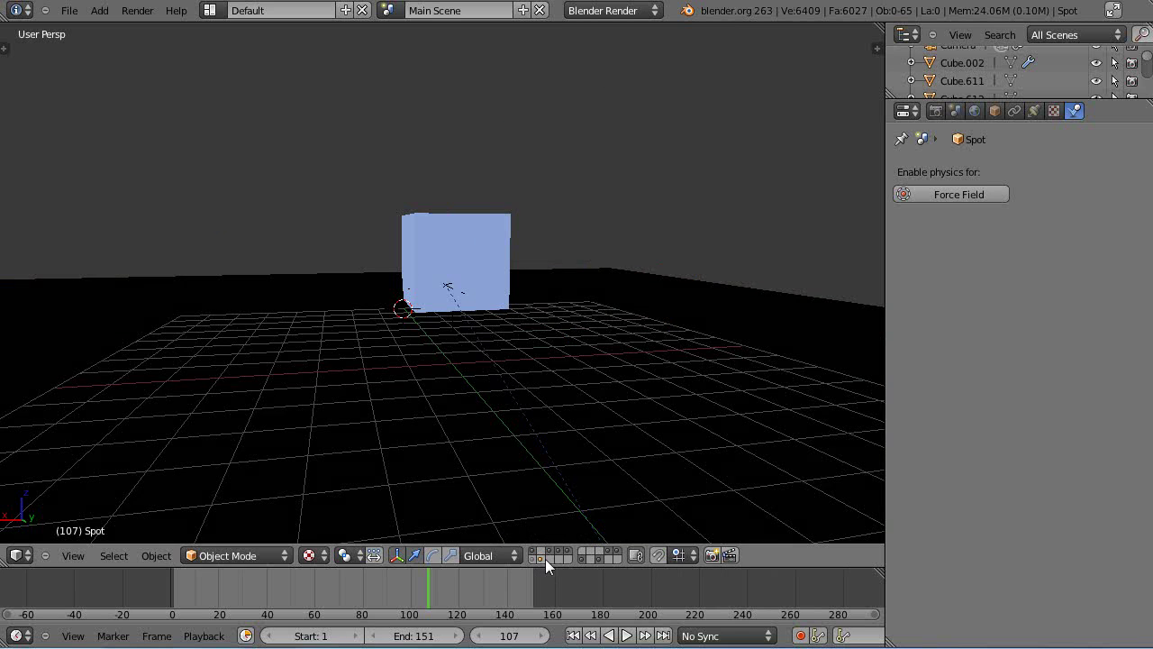
- Show the lamps' layer with the cube and zoom through to the desert house
scroll(555, 539, up, 2)
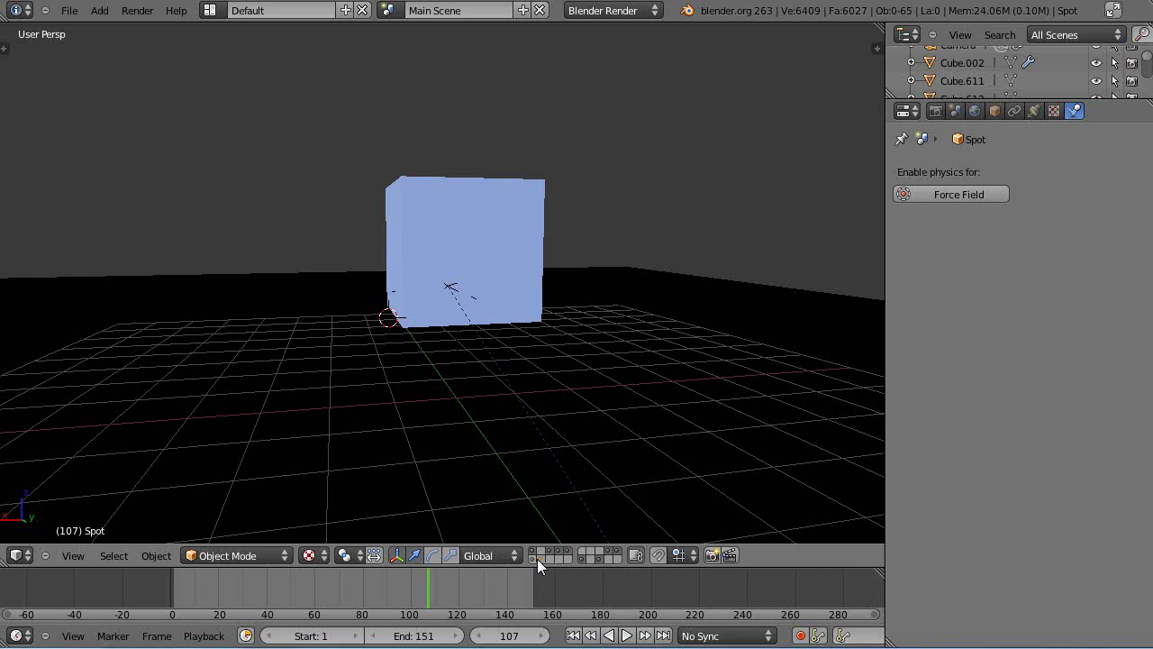
shift+click(540, 558)
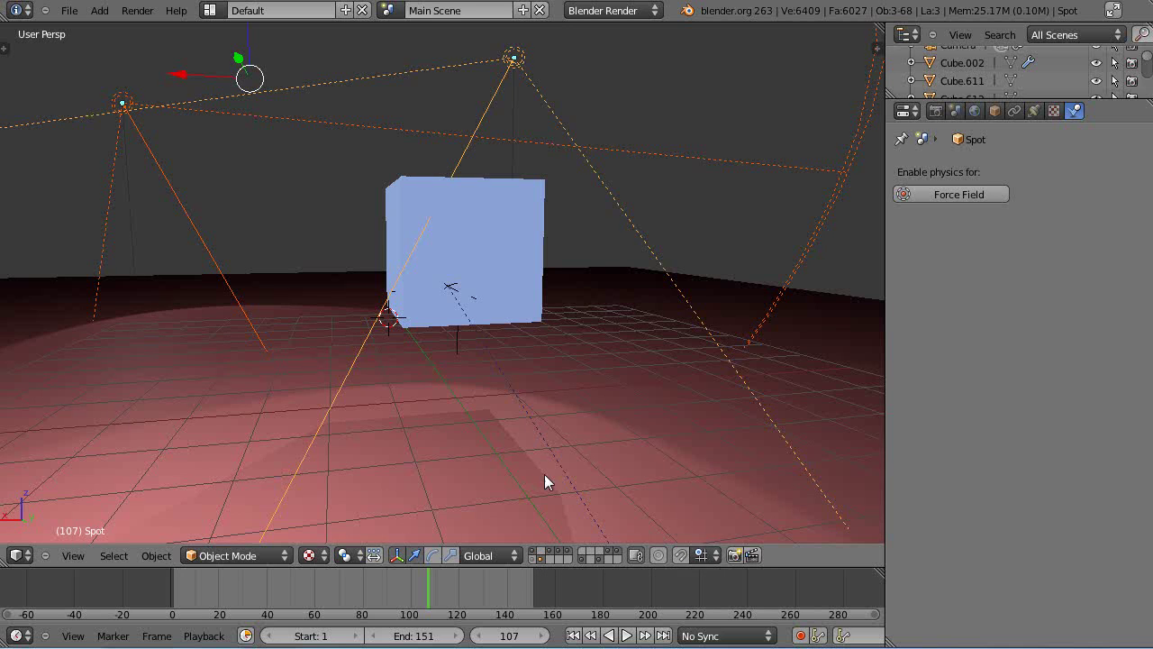
scroll(541, 460, down, 2)
scroll(527, 423, down, 3)
scroll(521, 417, up, 6)
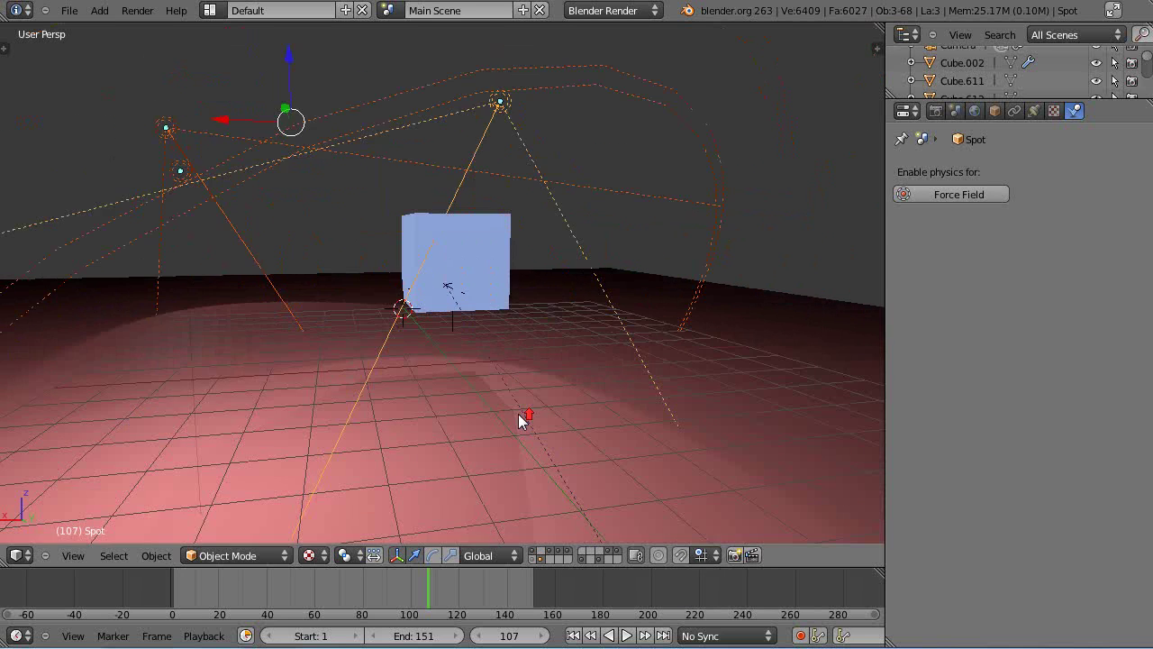
scroll(454, 410, up, 5)
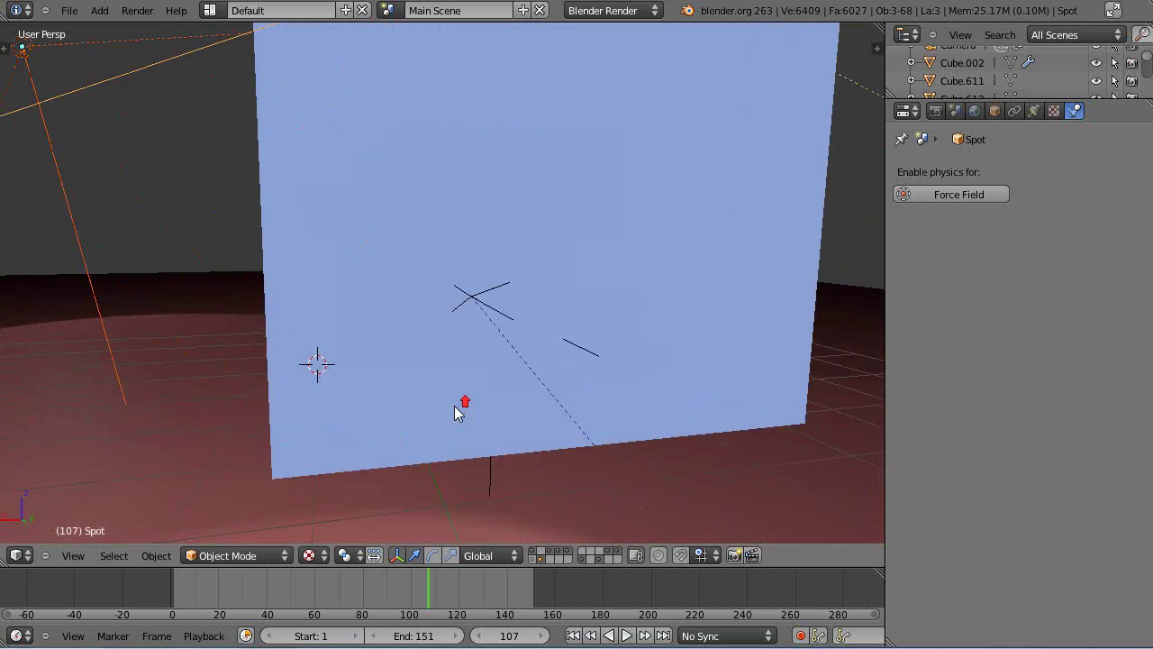
scroll(455, 410, down, 2)
scroll(457, 412, down, 3)
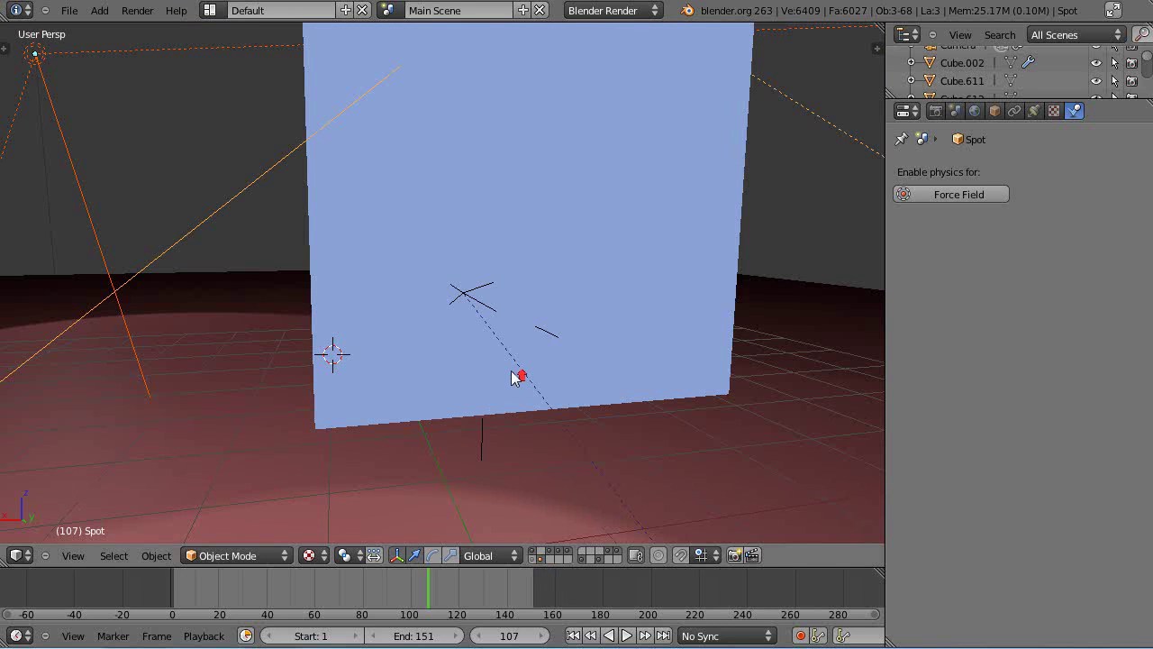
scroll(510, 370, up, 4)
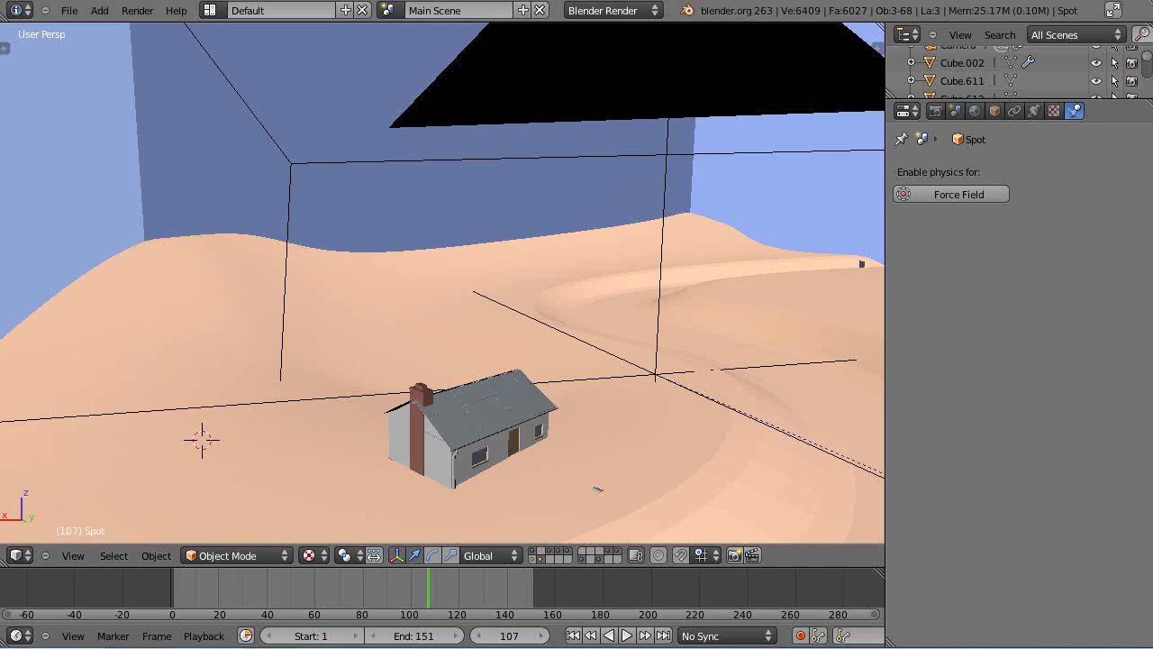
- Switch the render engine to Cycles Render
click(629, 13)
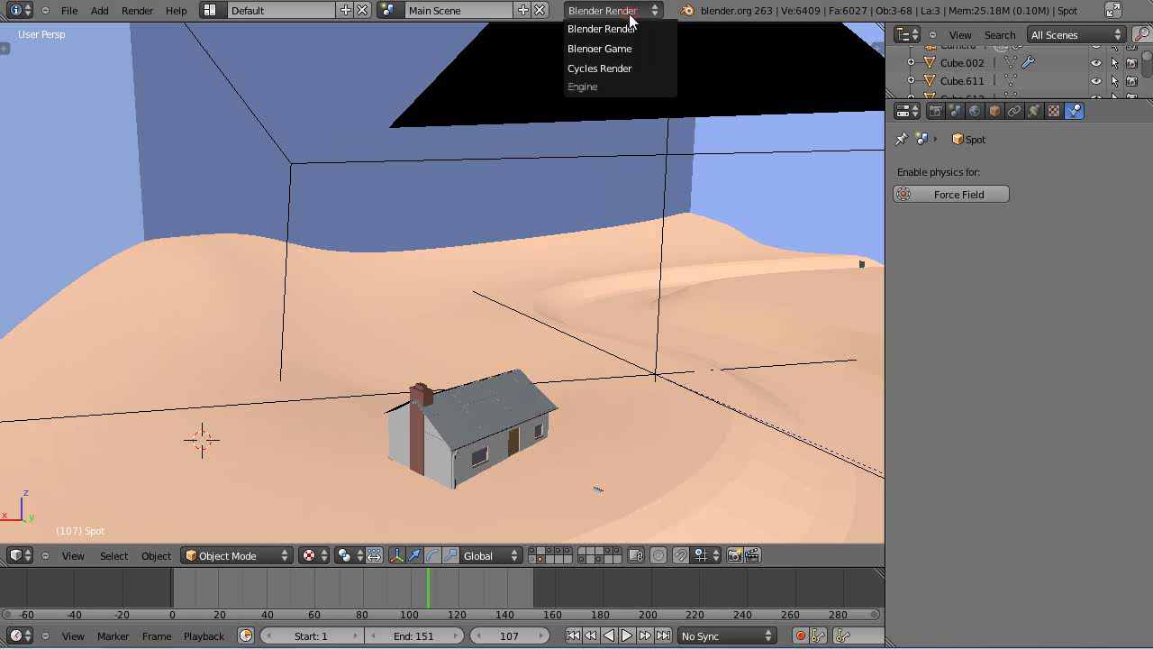
click(613, 69)
middle_drag(628, 245, 628, 232)
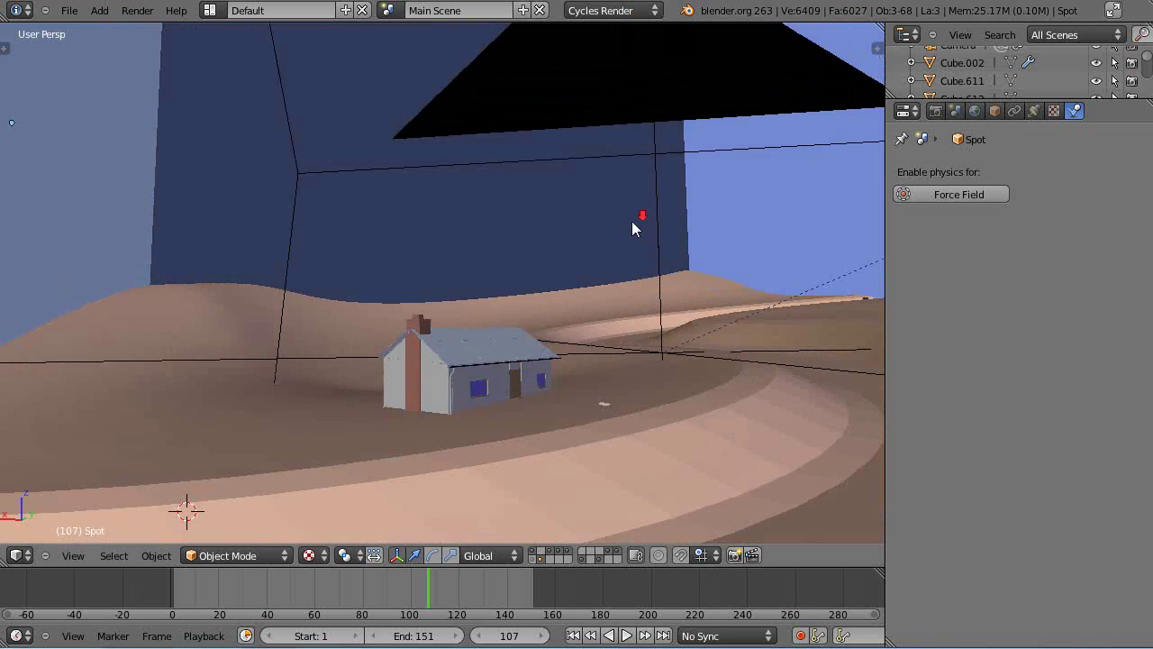
- Preview in Rendered shading with an extra layer shown, lamps hidden, from camera view
click(309, 554)
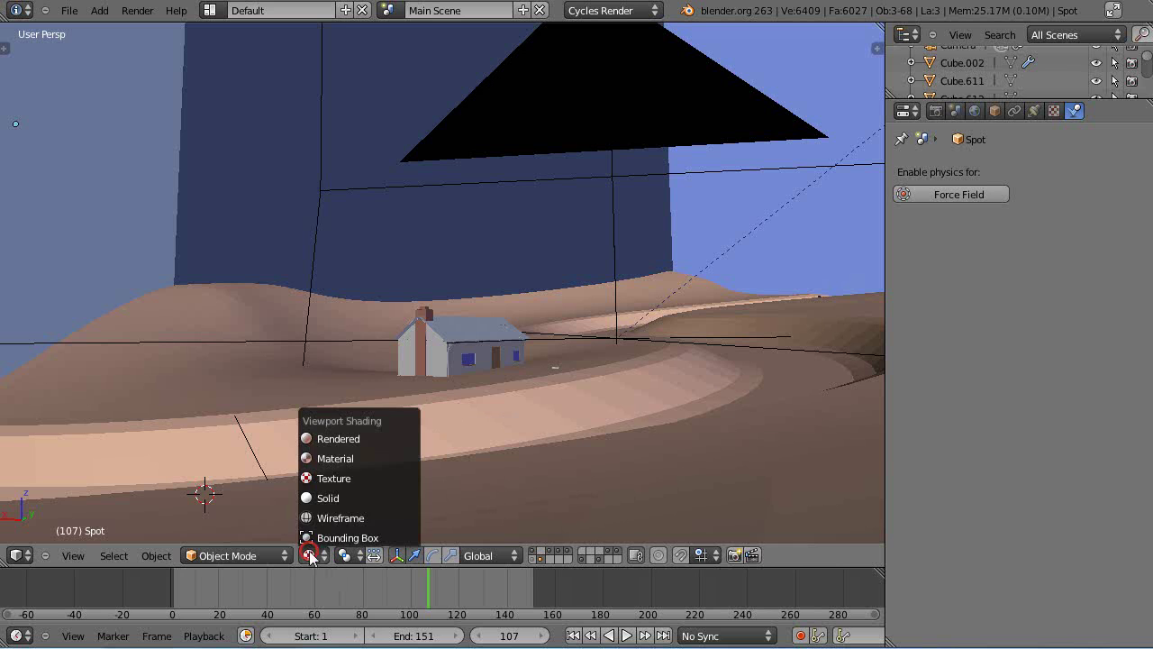
click(329, 441)
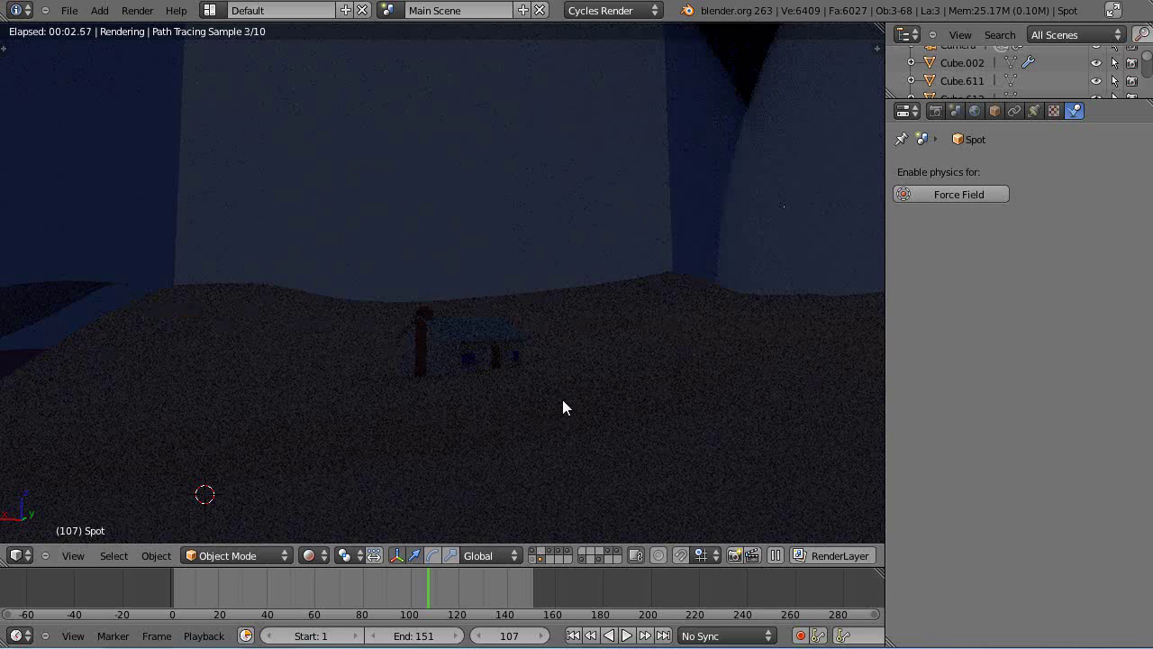
shift+click(533, 555)
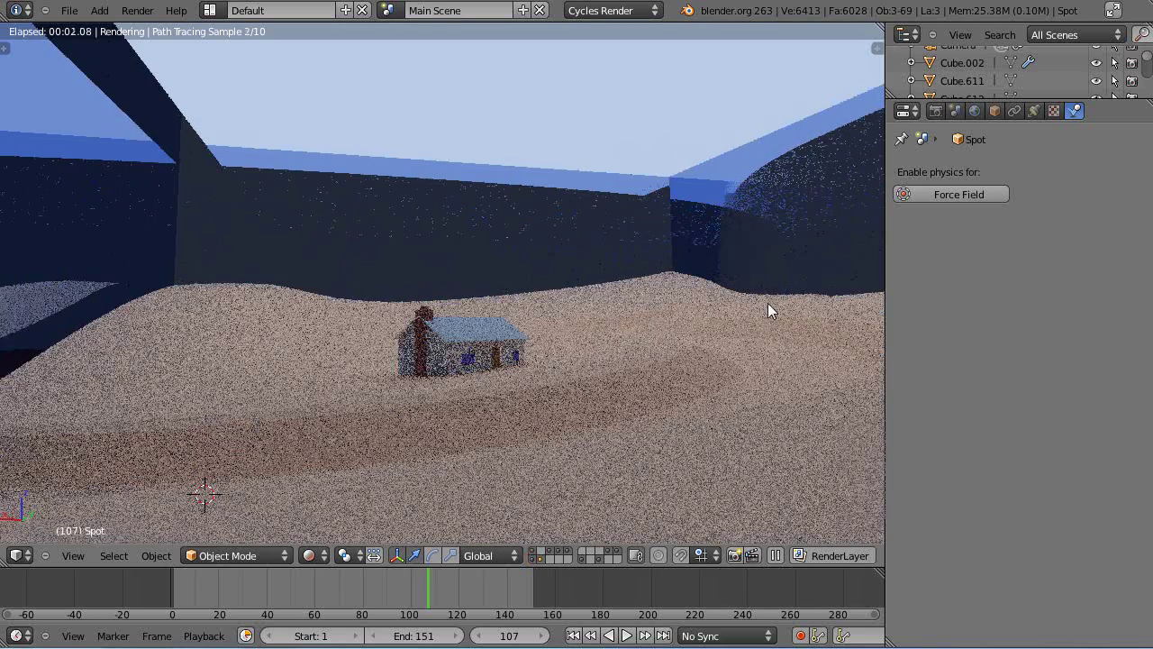
click(540, 560)
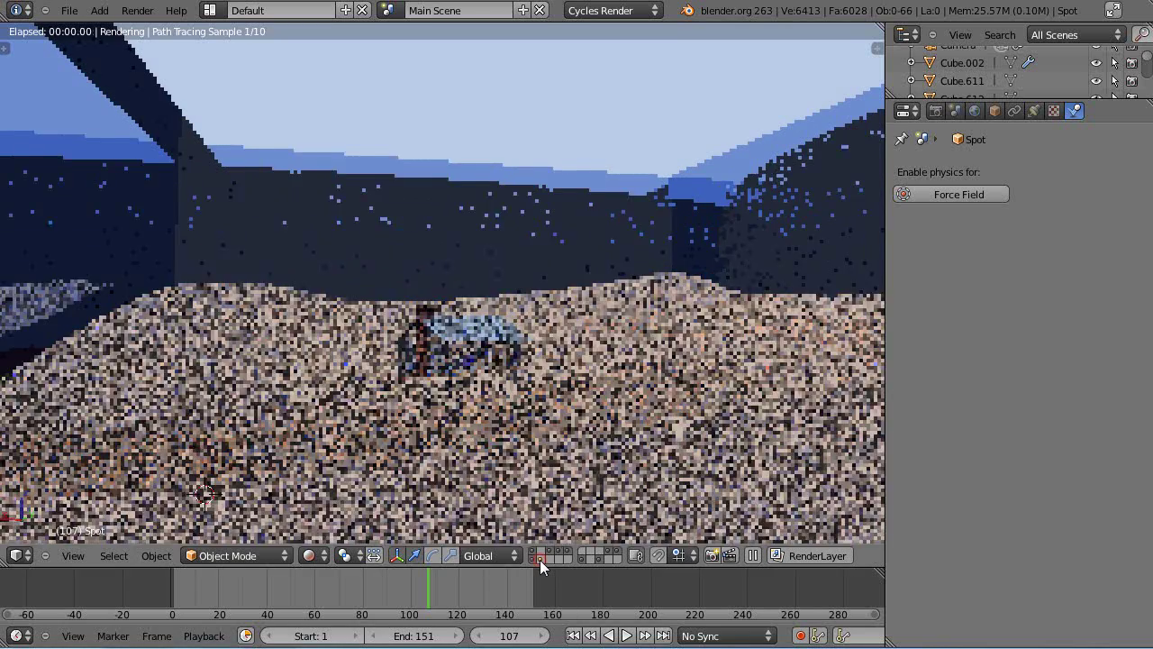
key(KP_0)
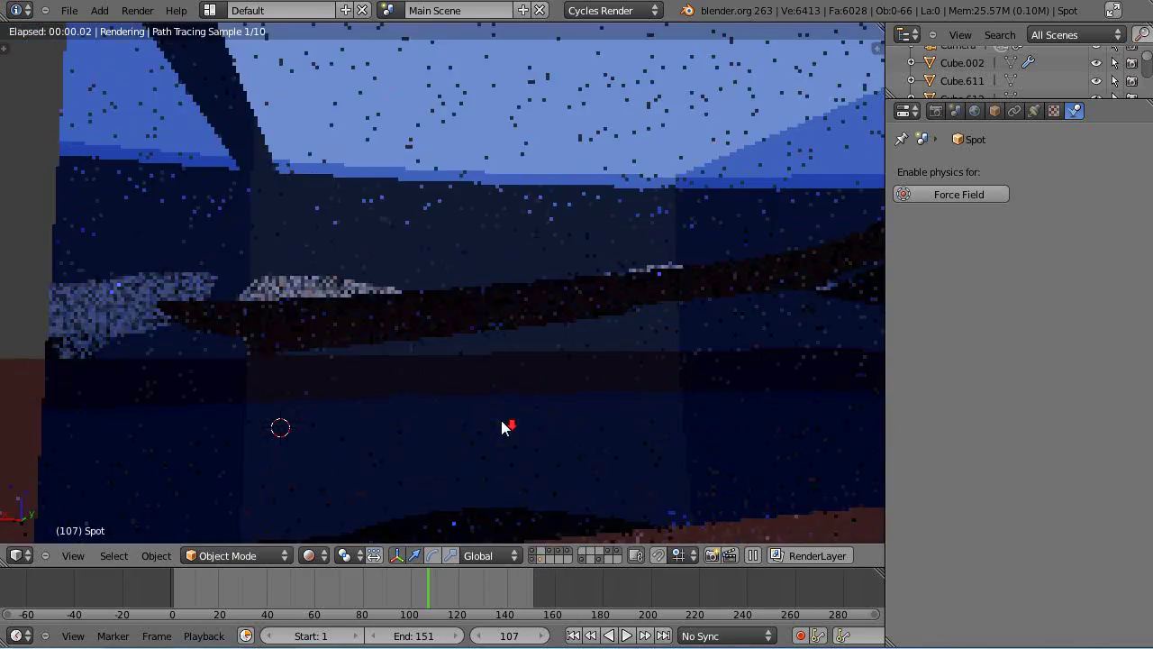
scroll(501, 420, down, 5)
scroll(555, 462, up, 4)
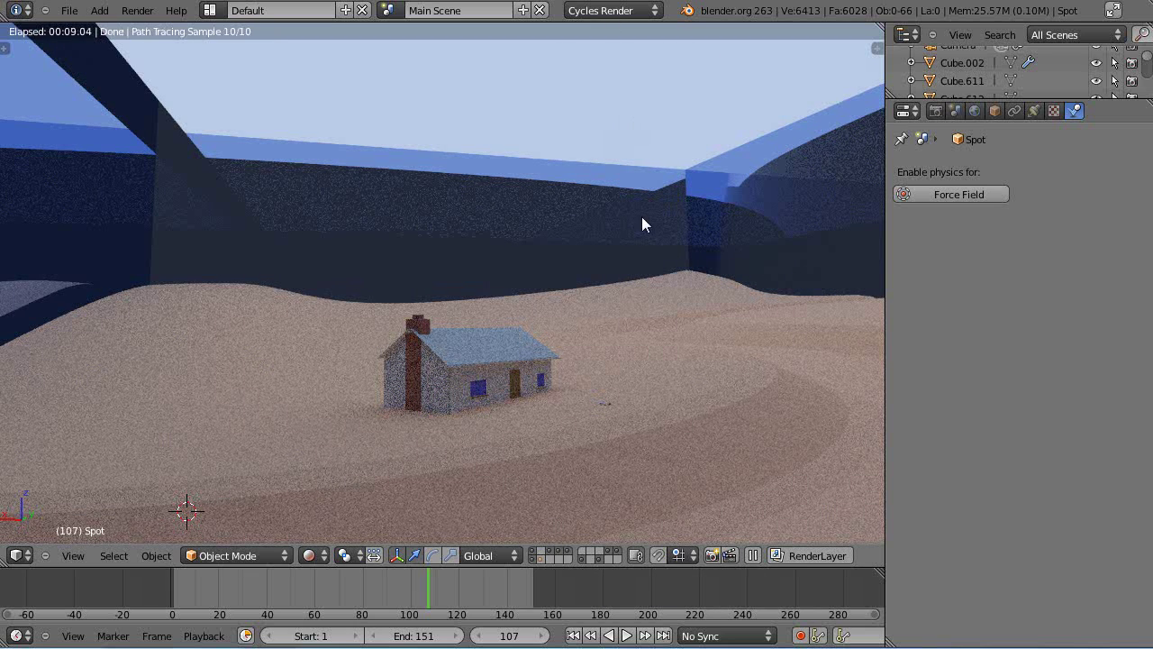
scroll(594, 243, up, 2)
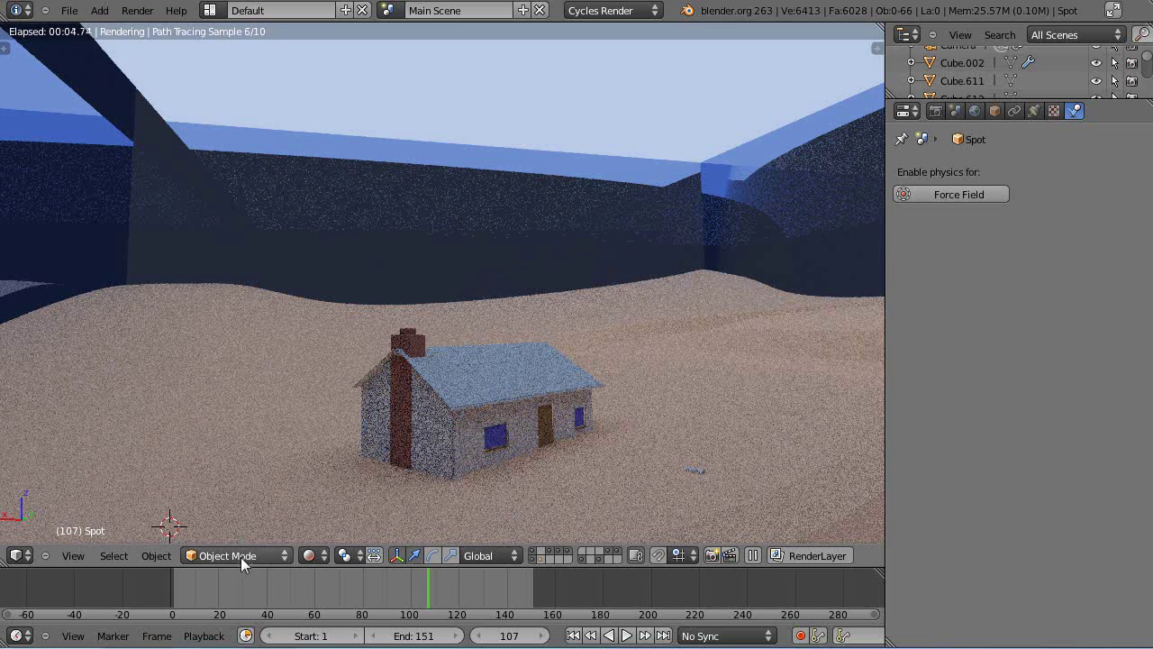
- Return to Texture viewport shading and the Blender Game engine
click(311, 554)
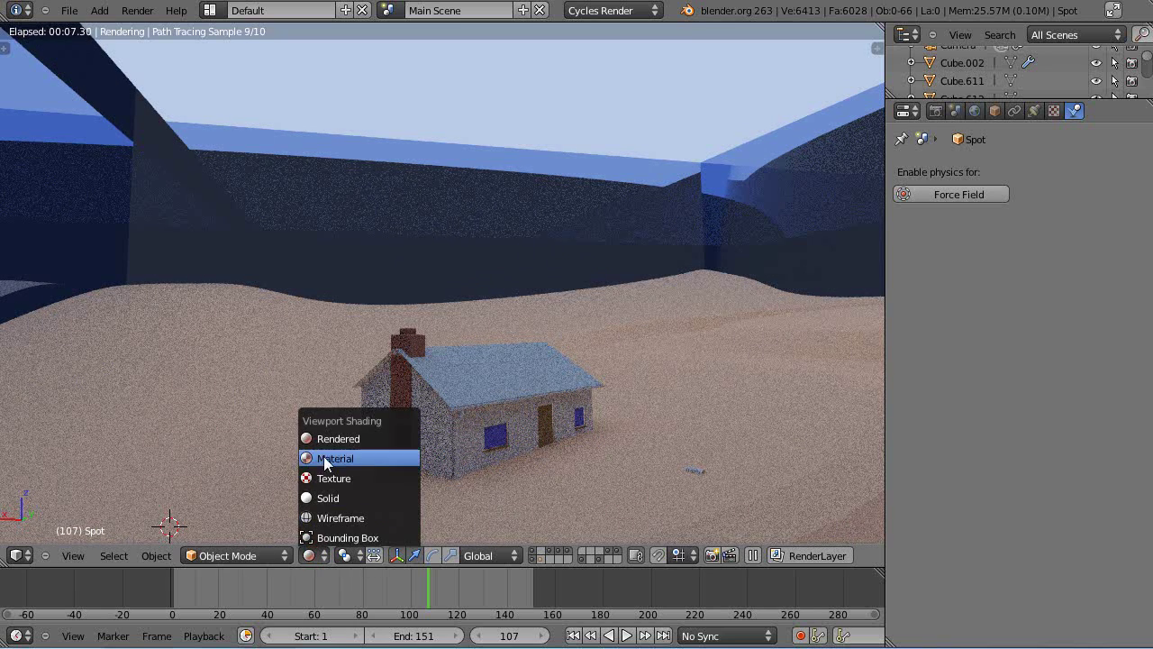
click(329, 484)
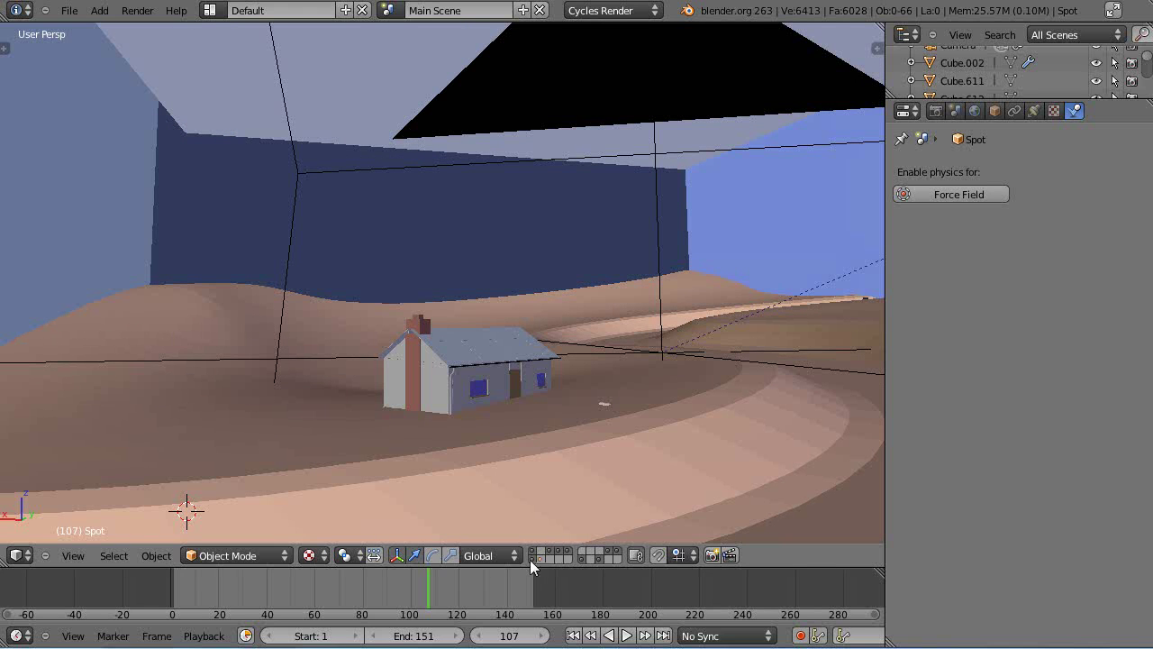
click(605, 13)
click(604, 49)
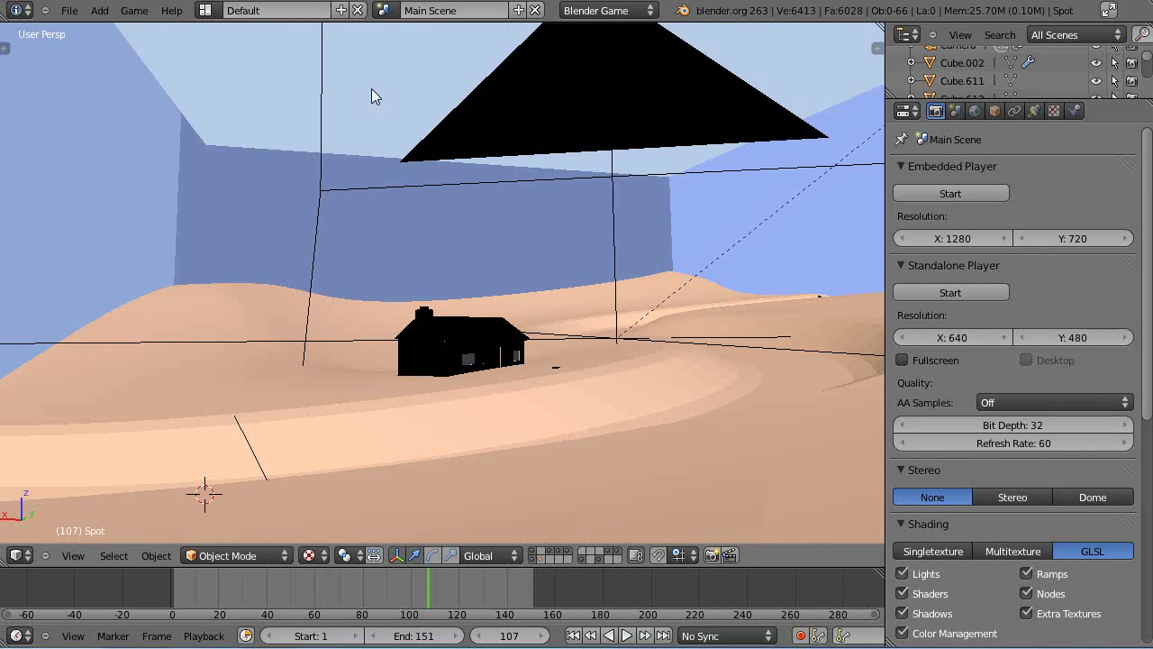
- Hide the light-blue strip layer, show the lamps' layer, and orbit low over the house
click(530, 556)
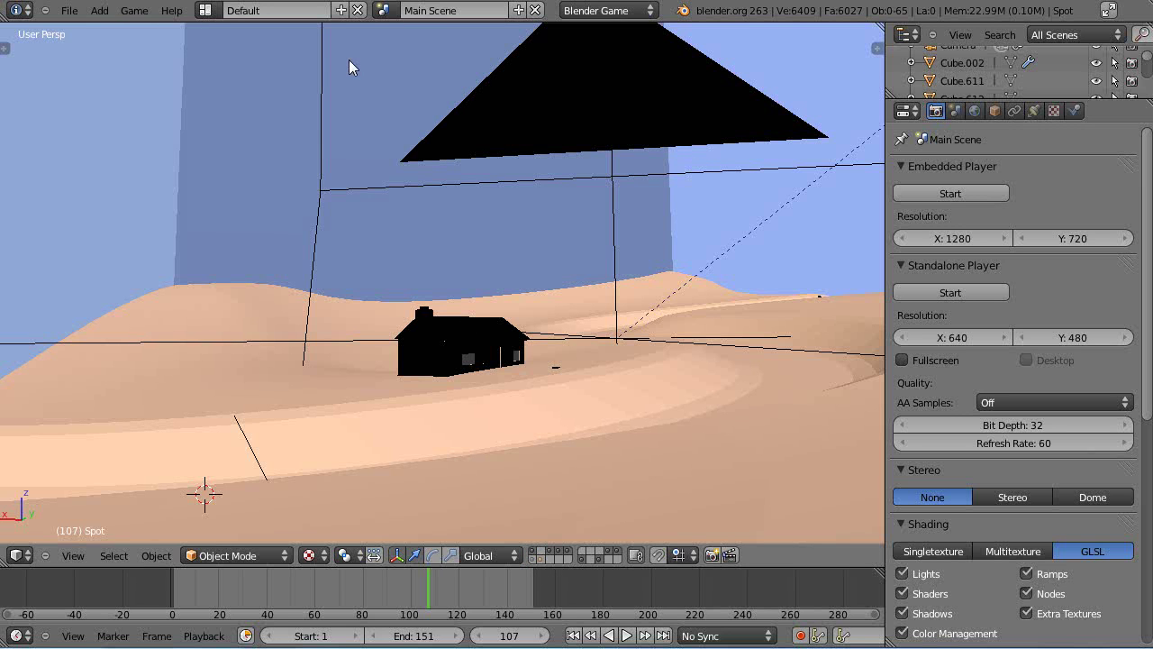
shift+click(538, 559)
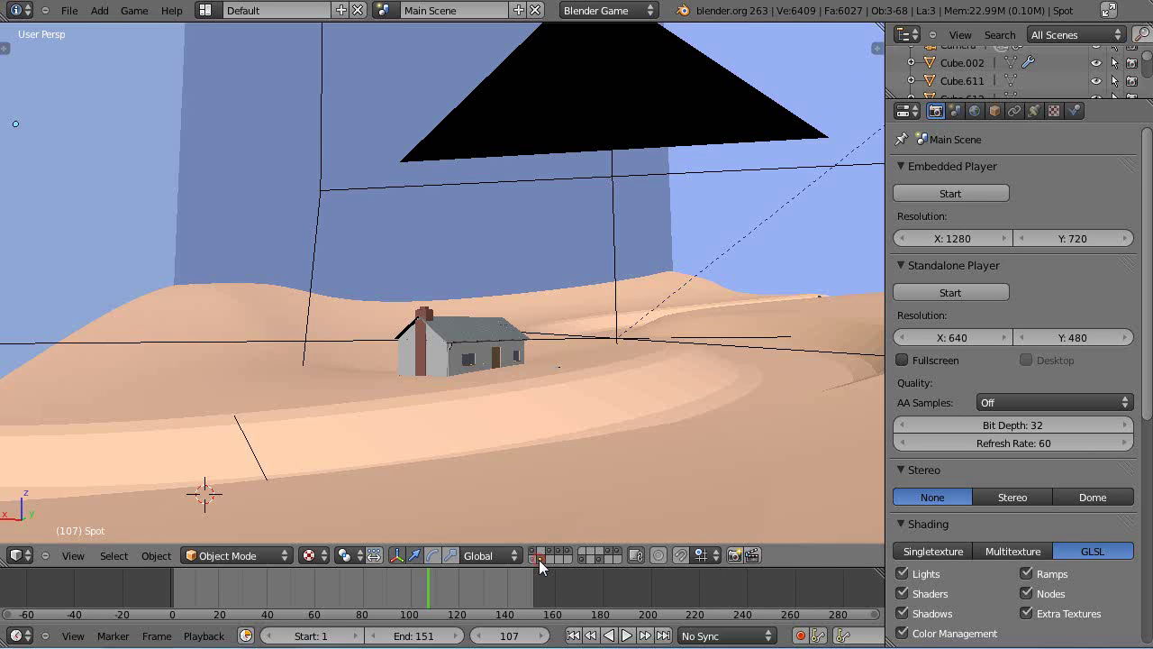
middle_drag(517, 383, 355, 290)
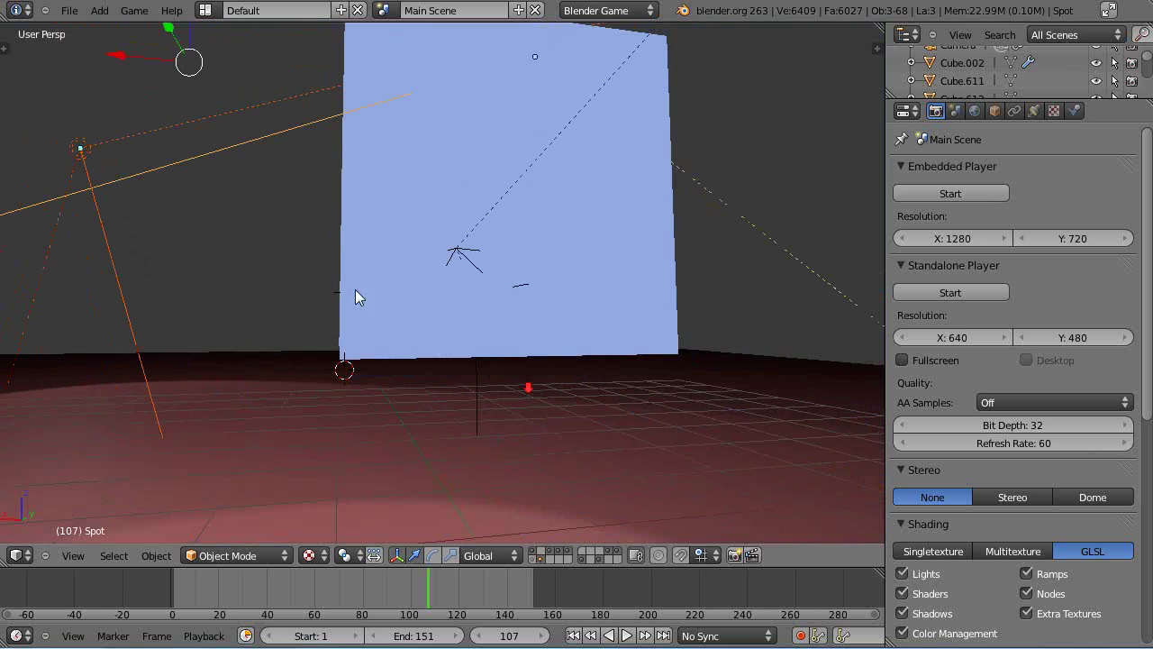
shift+click(540, 556)
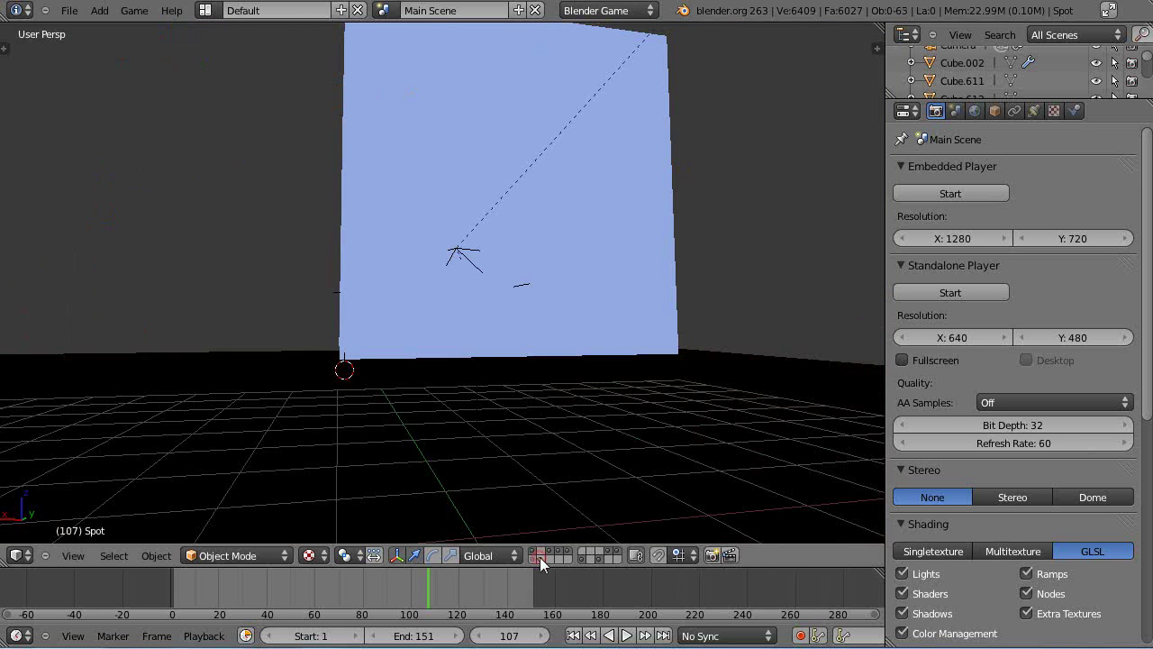
shift+click(541, 557)
middle_drag(500, 364, 490, 339)
middle_drag(496, 412, 482, 341)
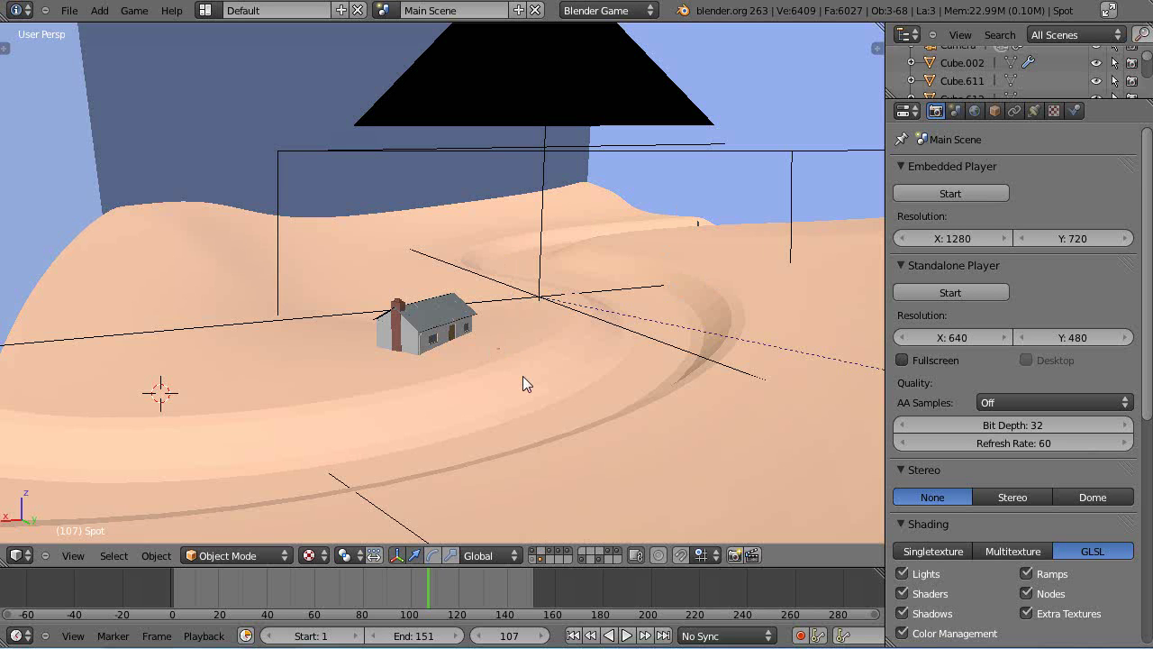
- Add a new cube at the 3D cursor above the dunes and scale it down
middle_drag(585, 353, 590, 337)
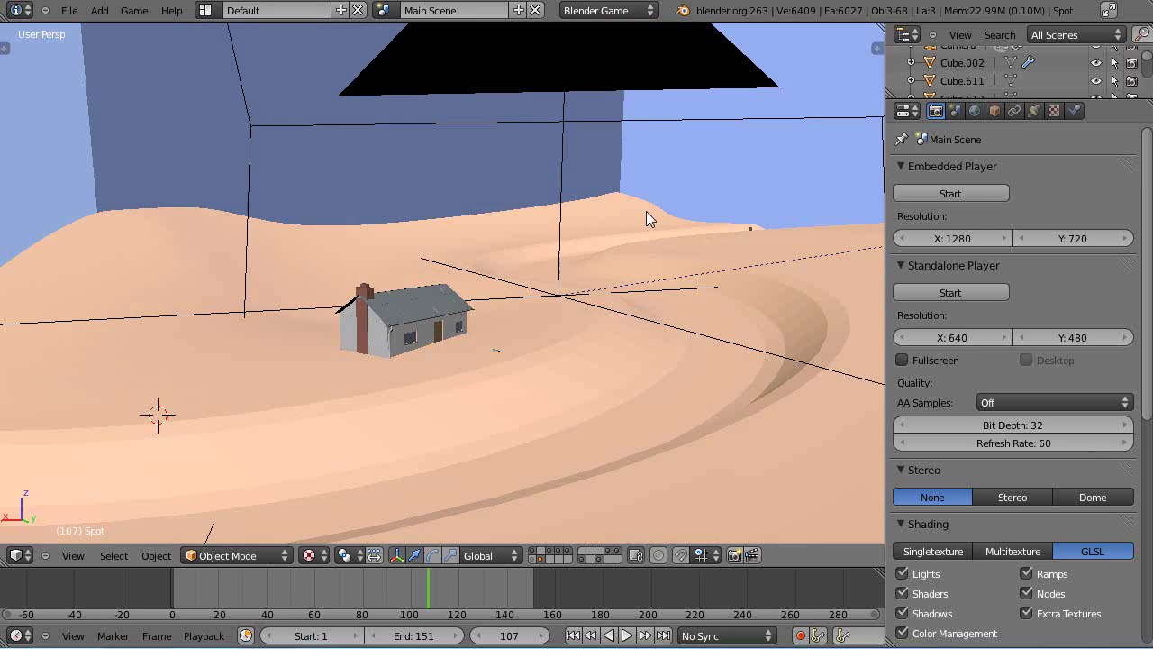
click(656, 175)
key(shift+a)
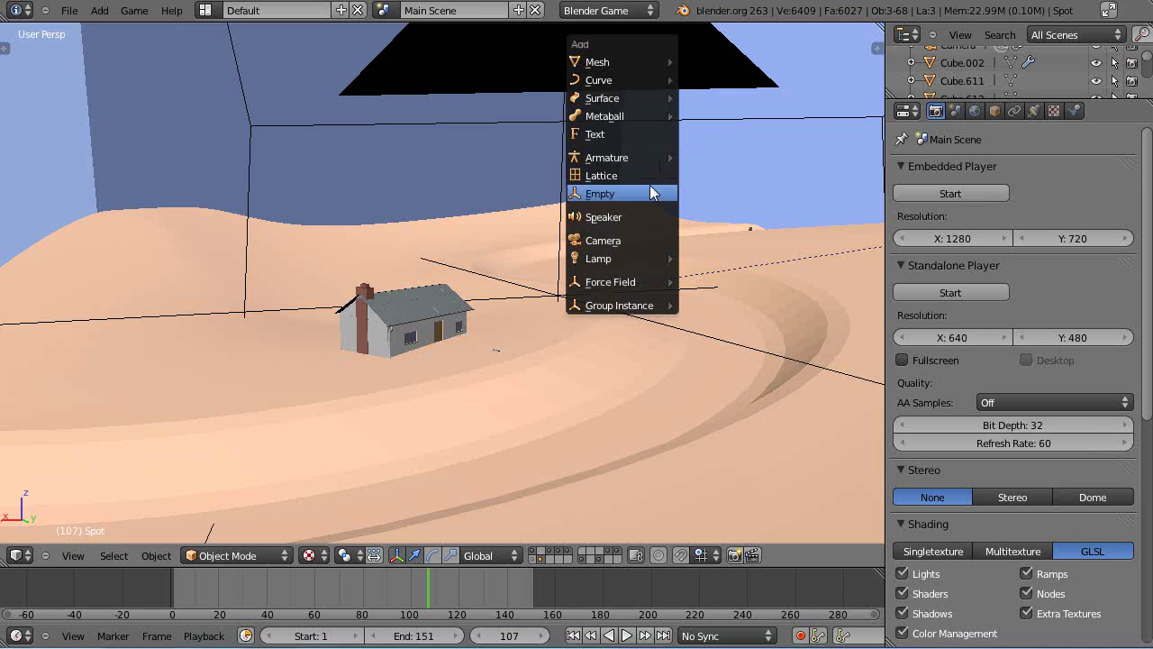
mouse_move(599, 61)
click(712, 81)
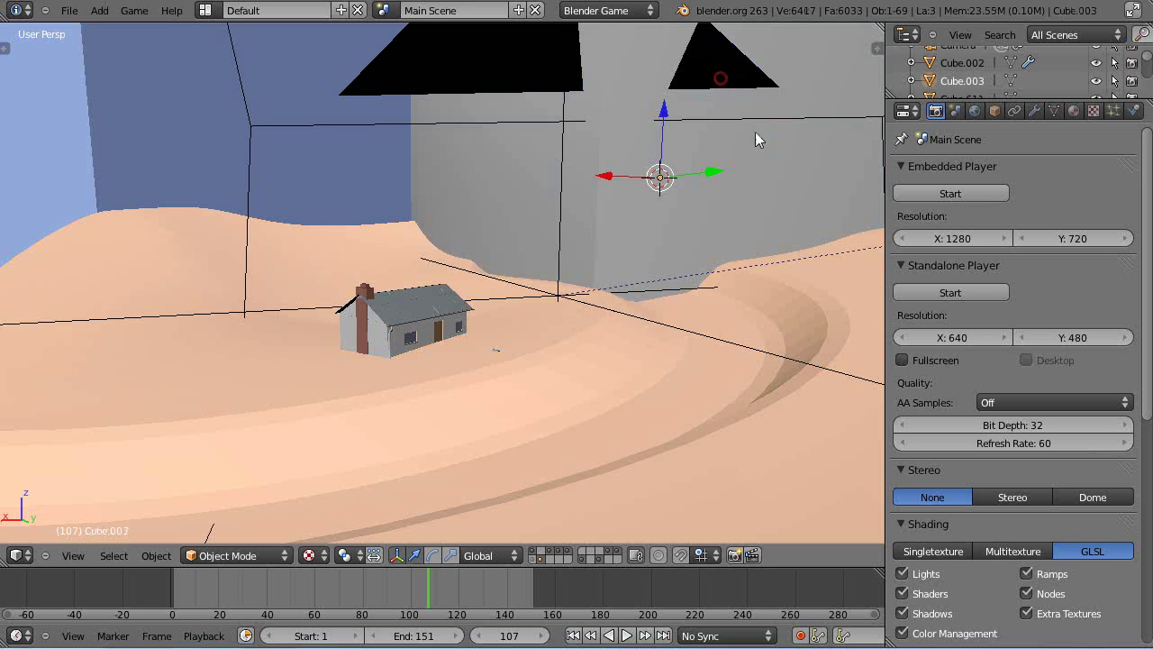
key(s)
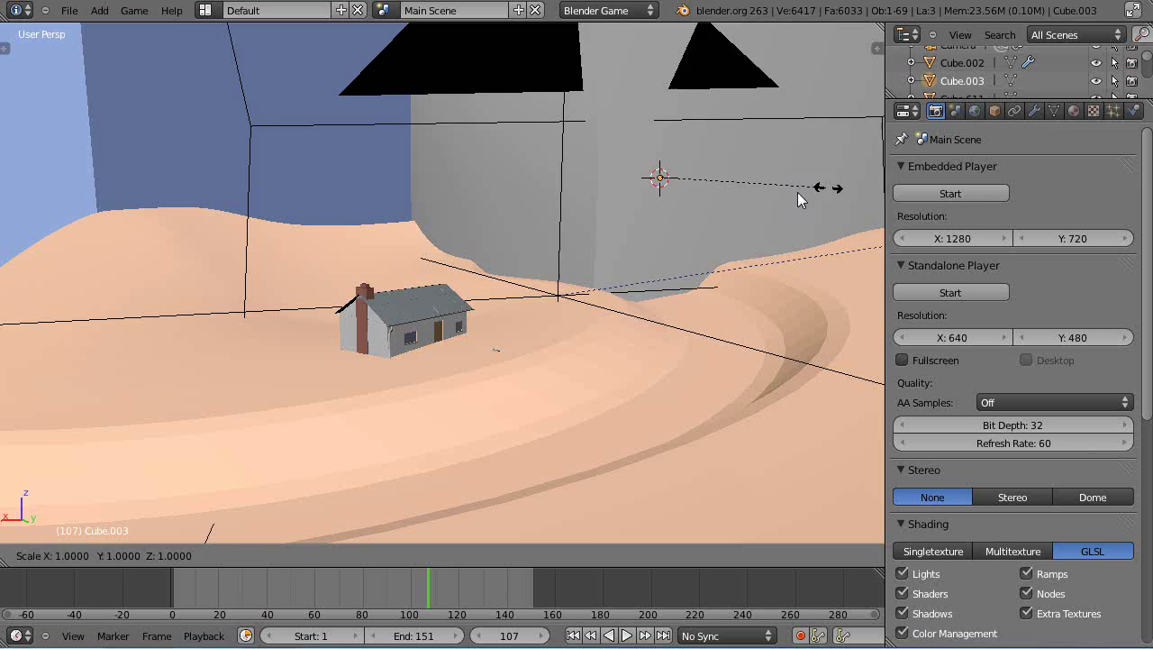
click(656, 200)
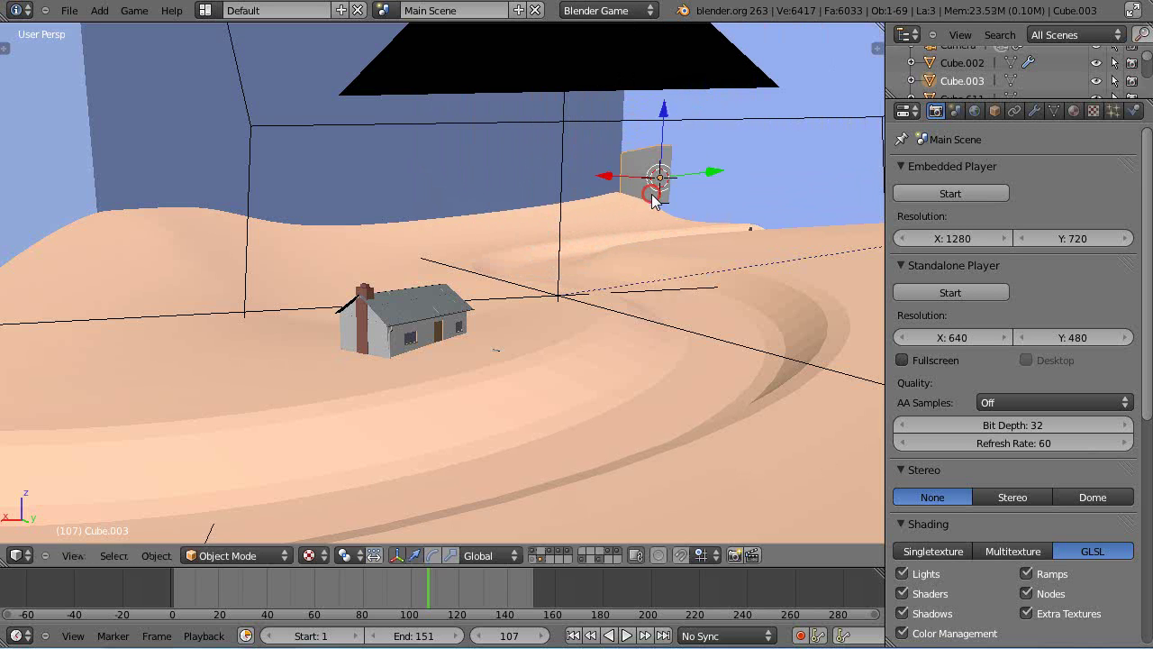
- Reposition the cube up and to the right and shrink it further
drag(620, 174, 458, 209)
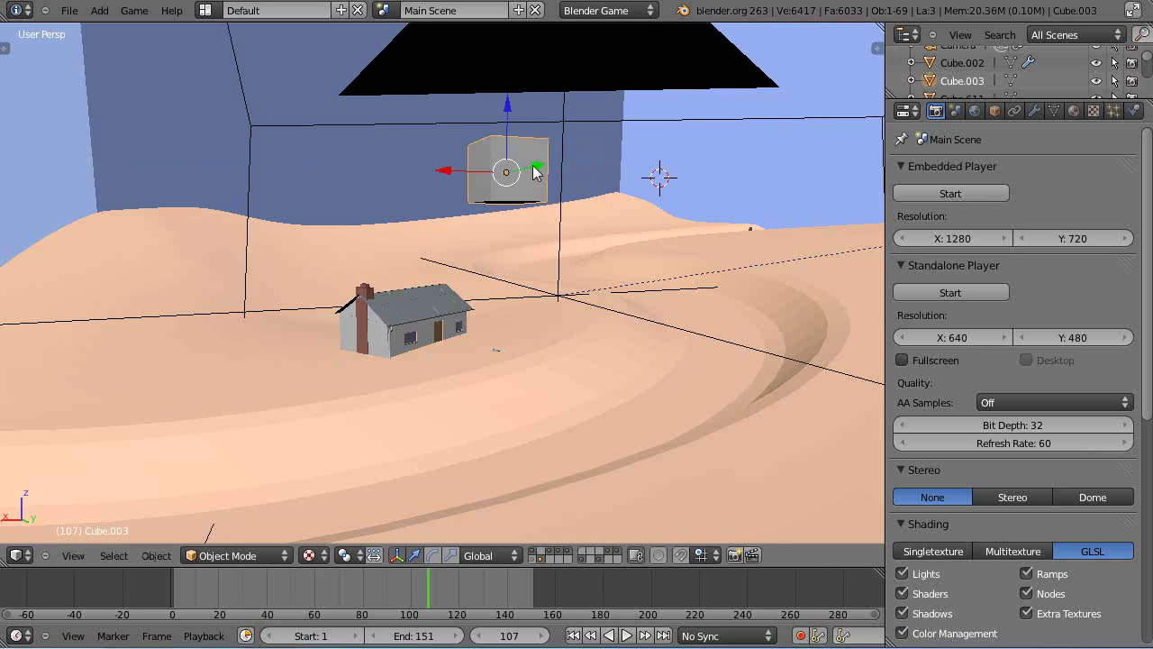
key(g)
click(707, 205)
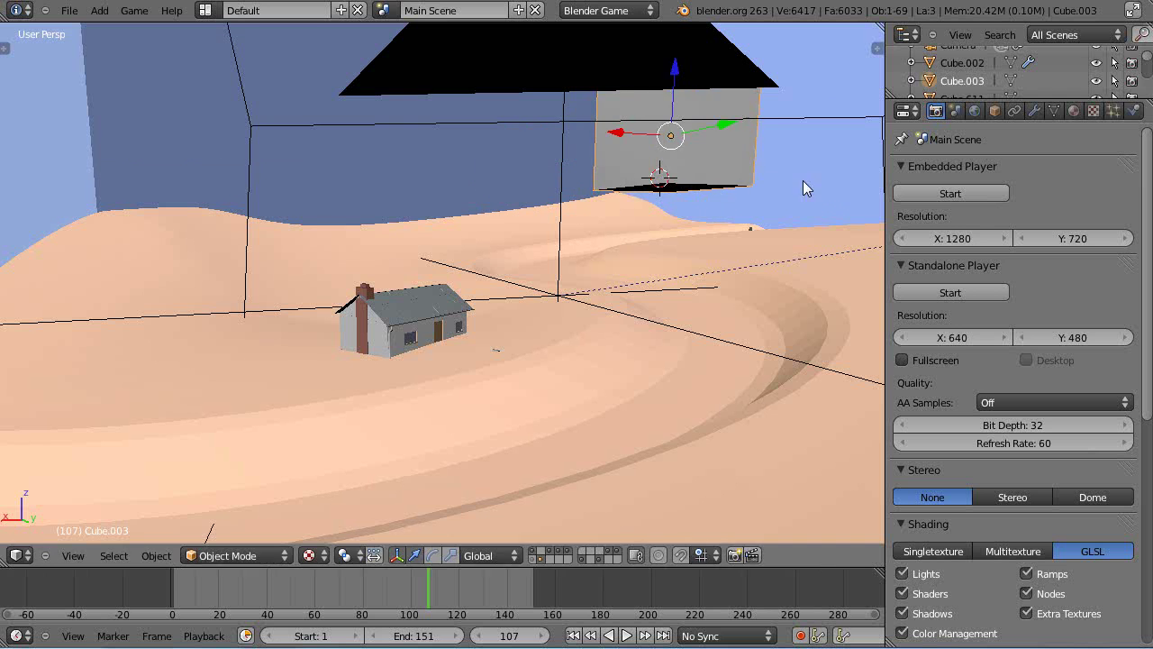
key(s)
click(665, 184)
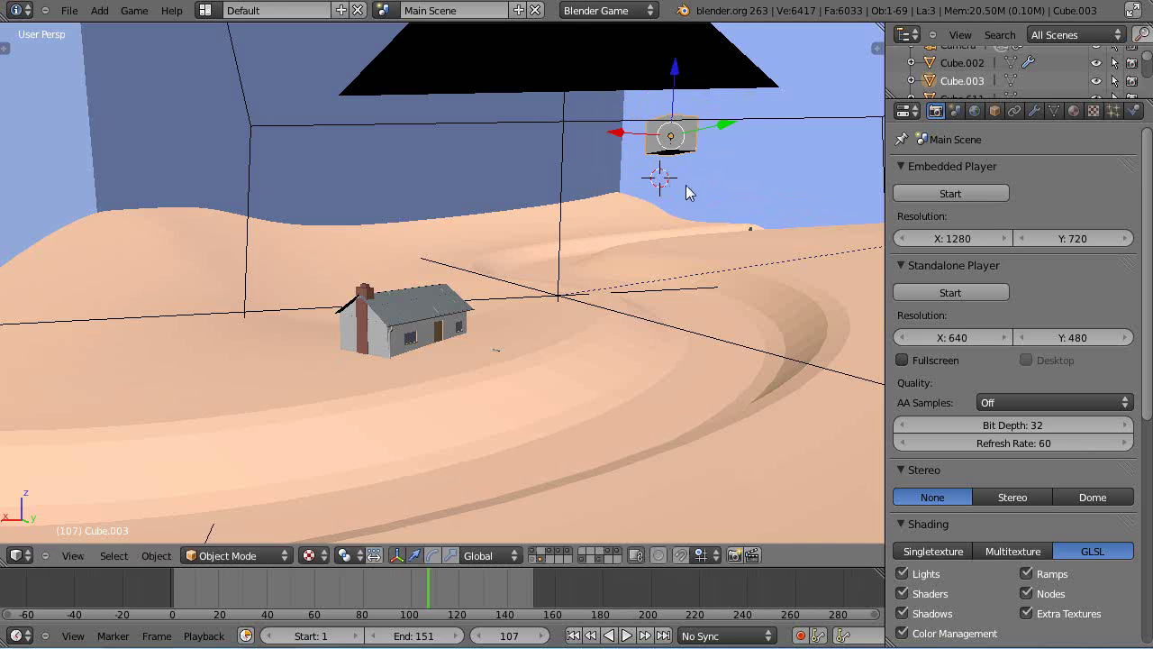
- Slide the cube along the X axis to its final spot above the dunes
middle_drag(685, 185, 613, 211)
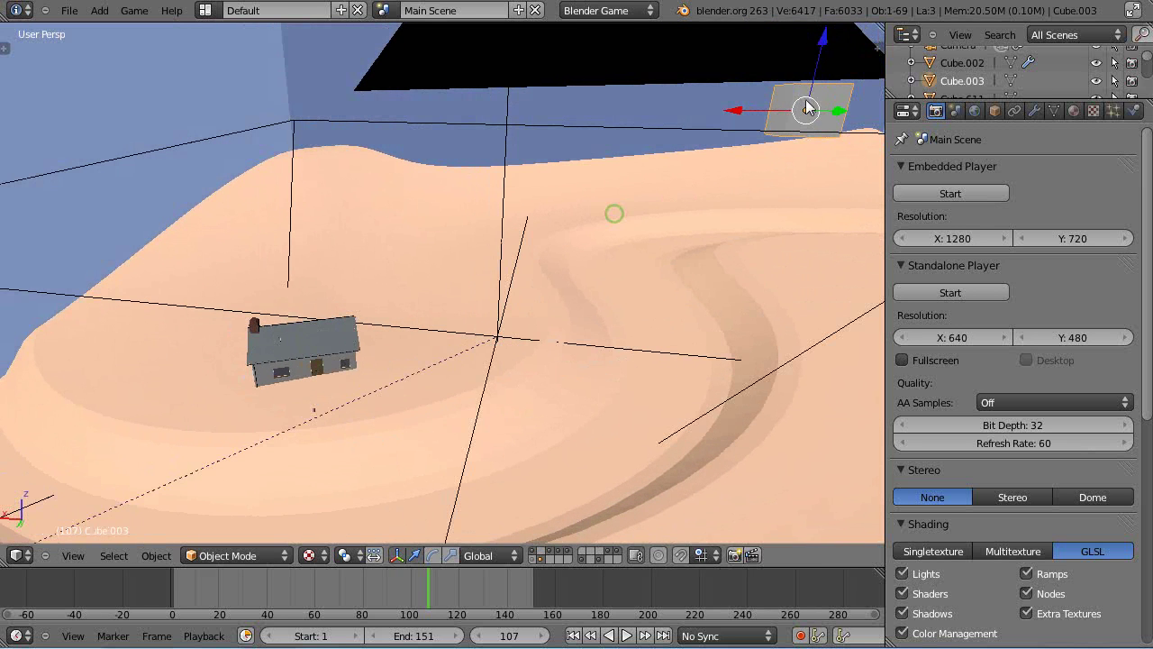
drag(739, 111, 615, 122)
middle_drag(652, 206, 716, 178)
drag(576, 118, 567, 125)
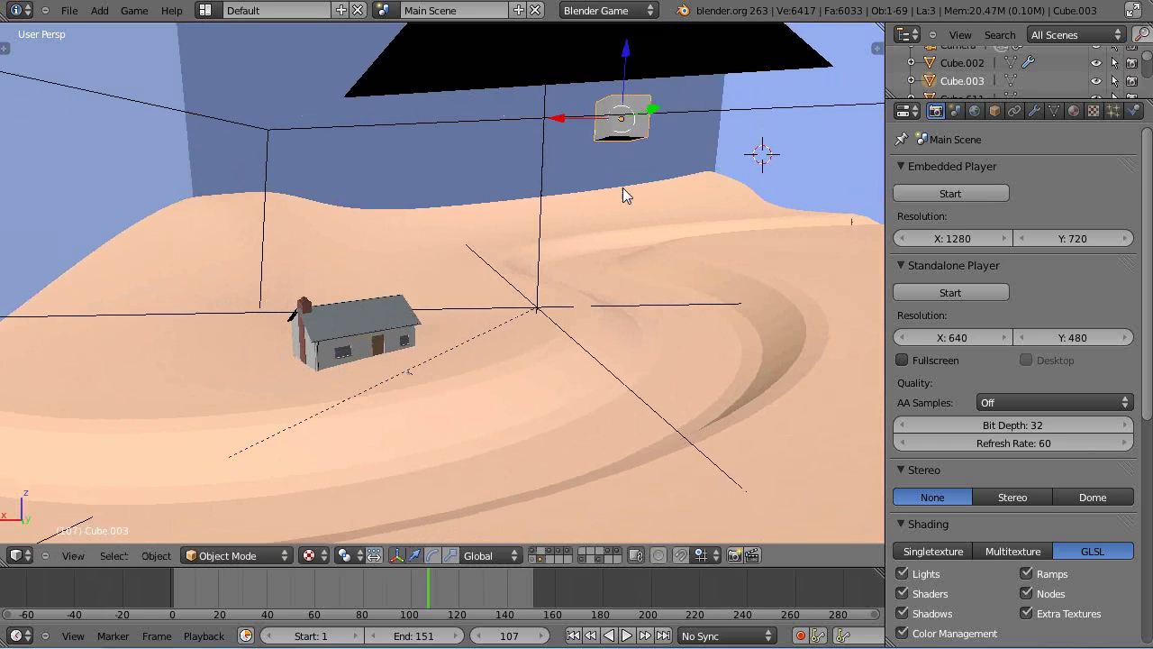
middle_drag(651, 209, 664, 212)
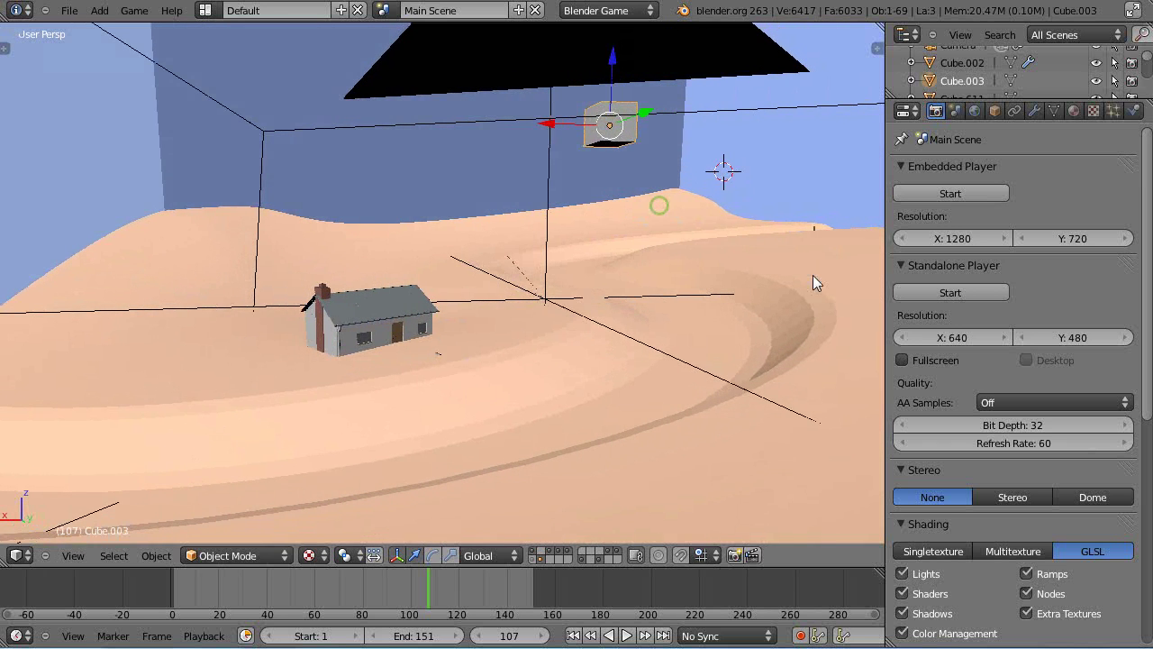
- Set the cube's Physics Type to Rigid Body
click(1134, 110)
click(1109, 193)
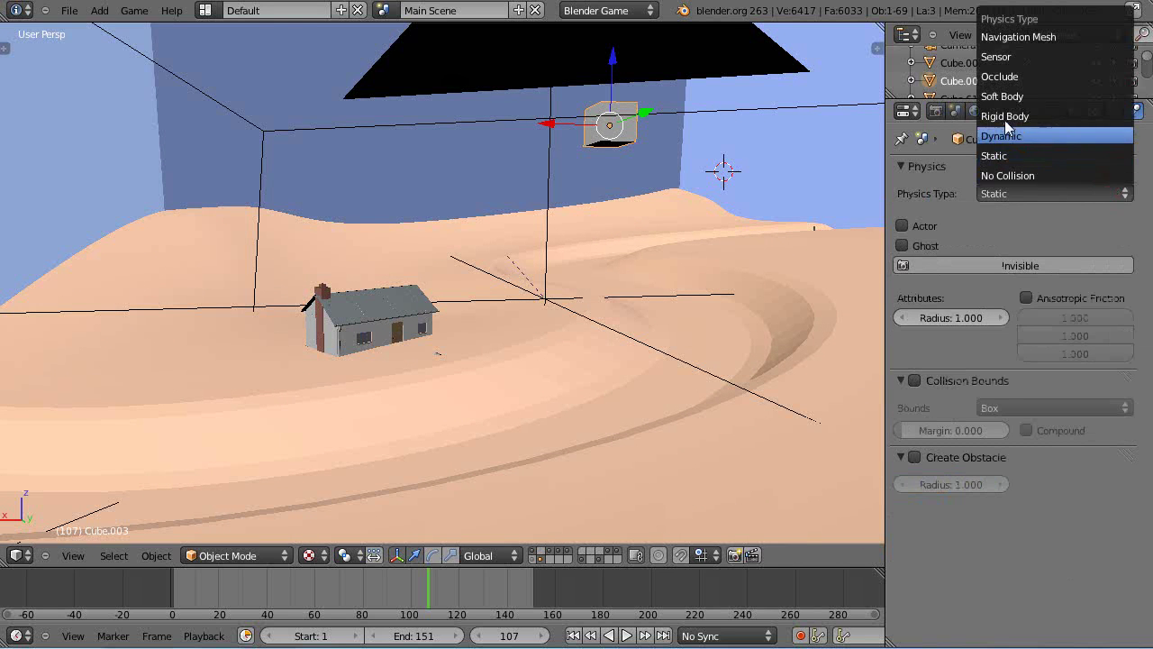
click(1004, 115)
middle_drag(726, 324, 728, 343)
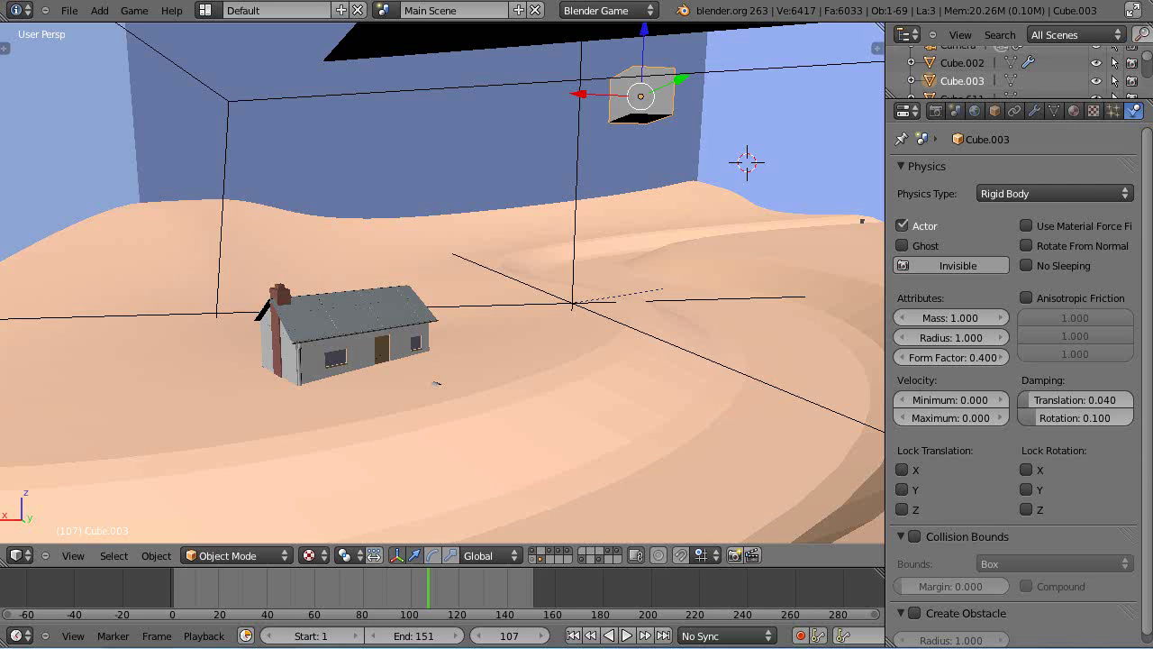
- Play the game with P and watch the cube fall onto the dunes, then stop
key(p)
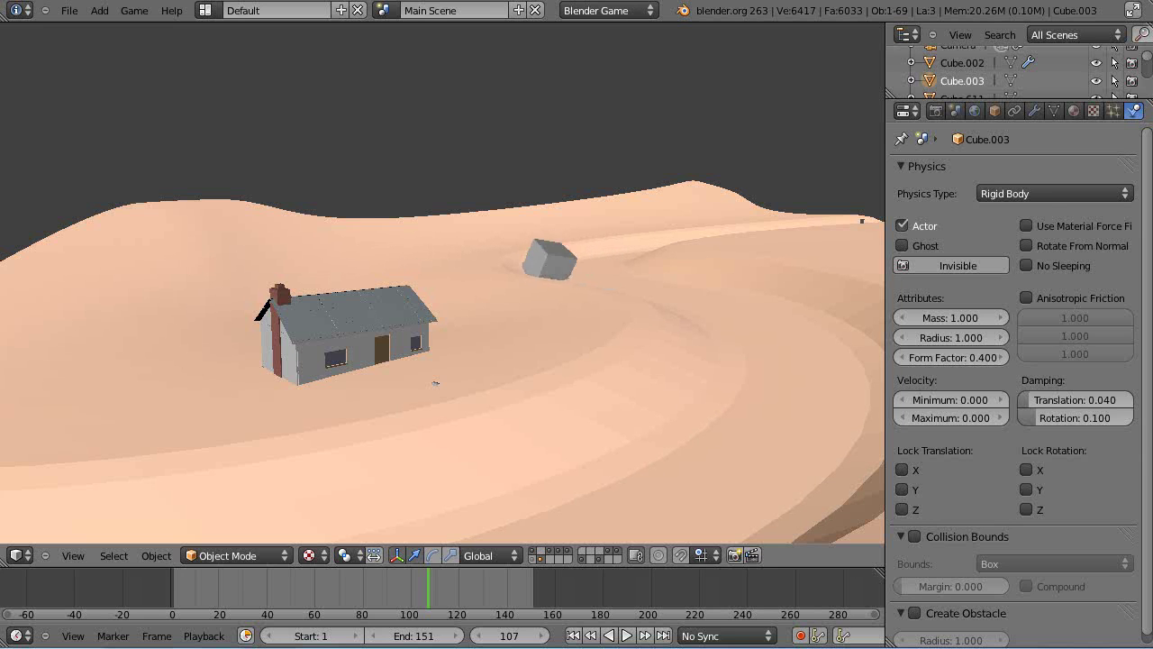
key(Escape)
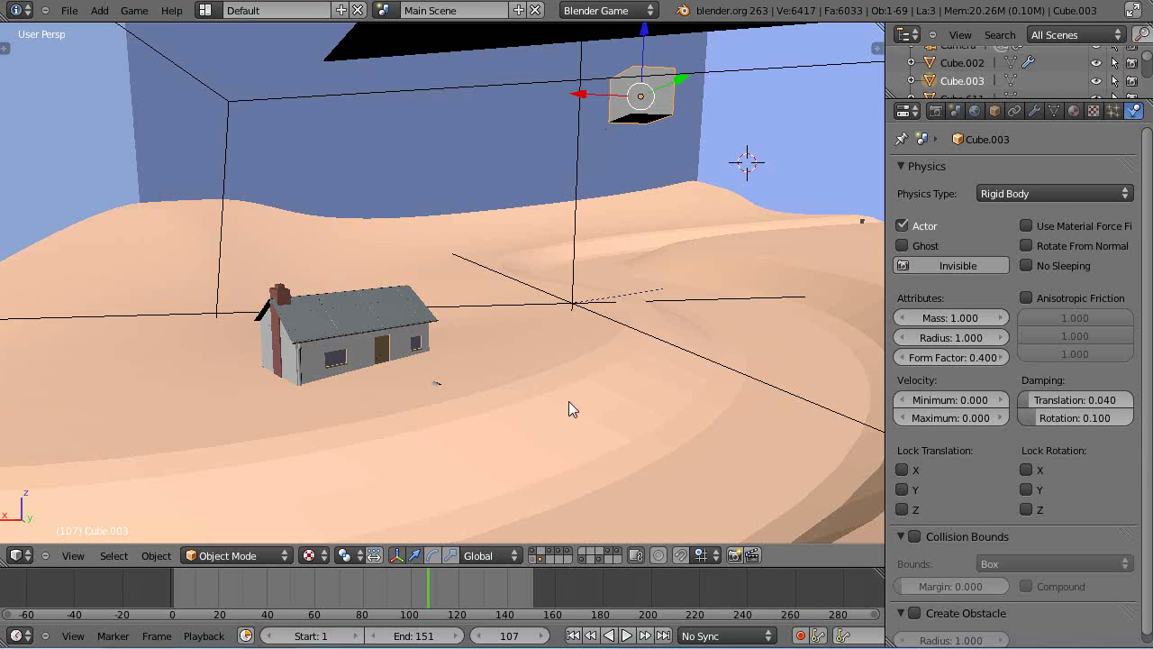
scroll(577, 389, down, 2)
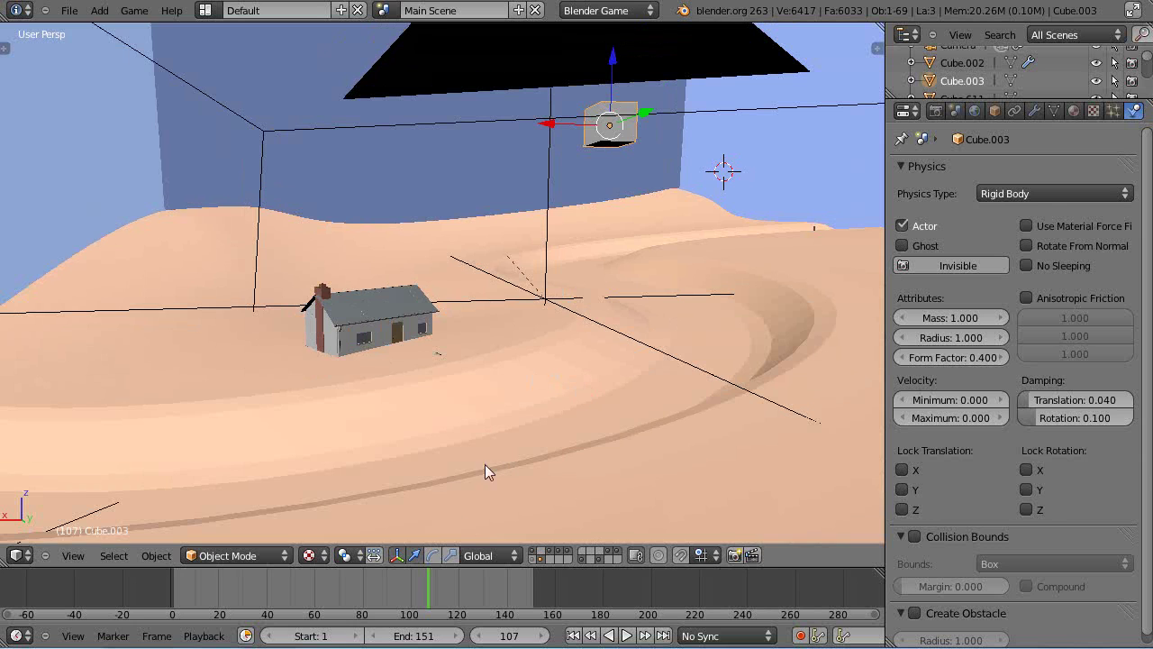
- Show the first layer instead of the cube's, test-render with F12, then choose Cycles Render
click(539, 560)
shift+click(533, 558)
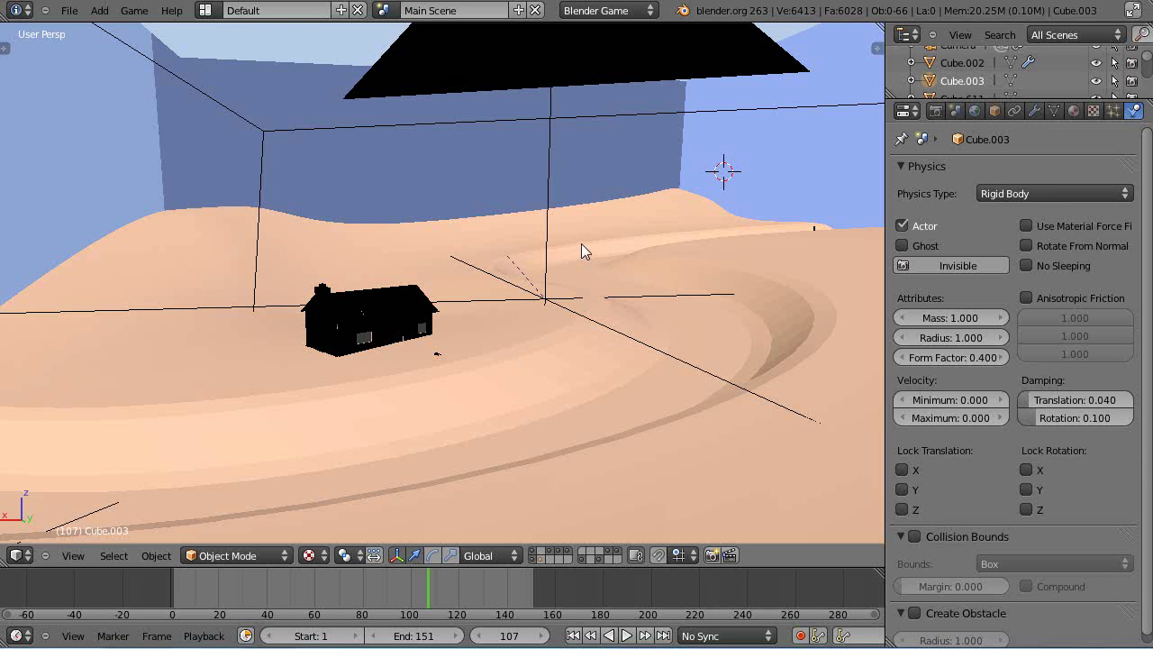
key(F12)
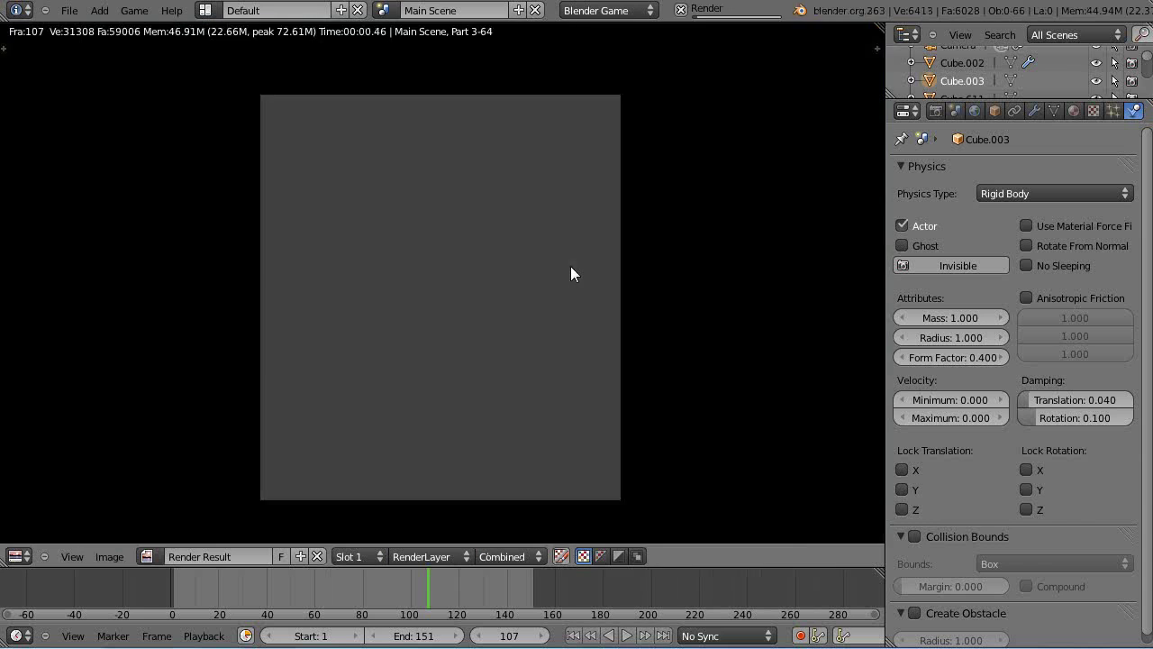
key(Escape)
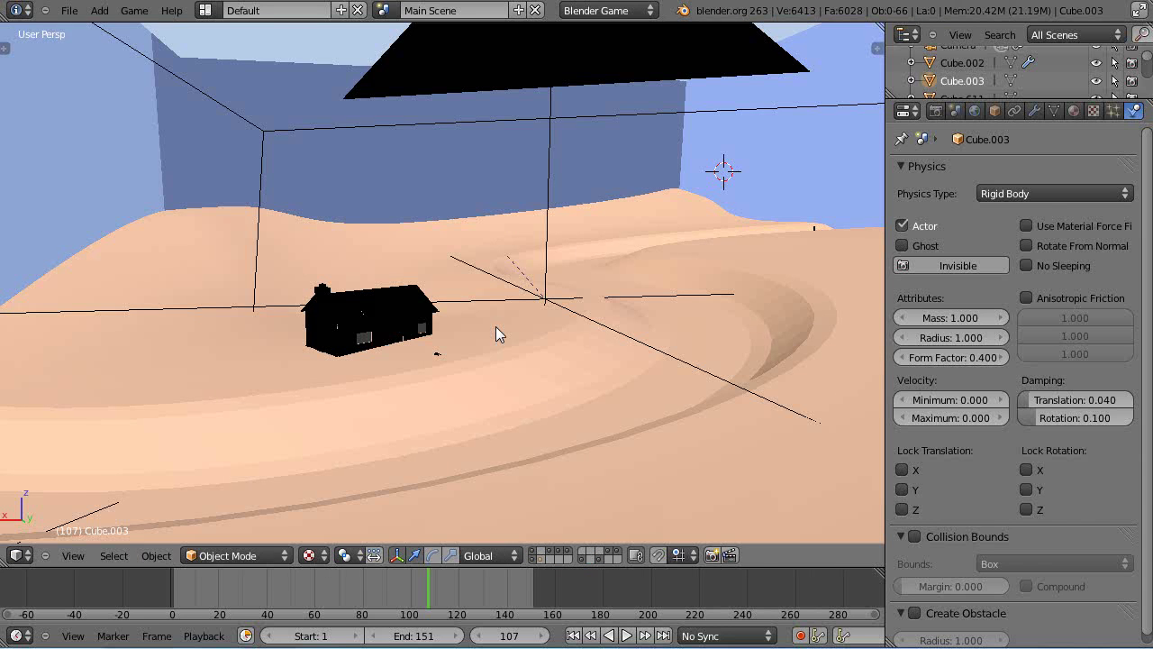
click(608, 10)
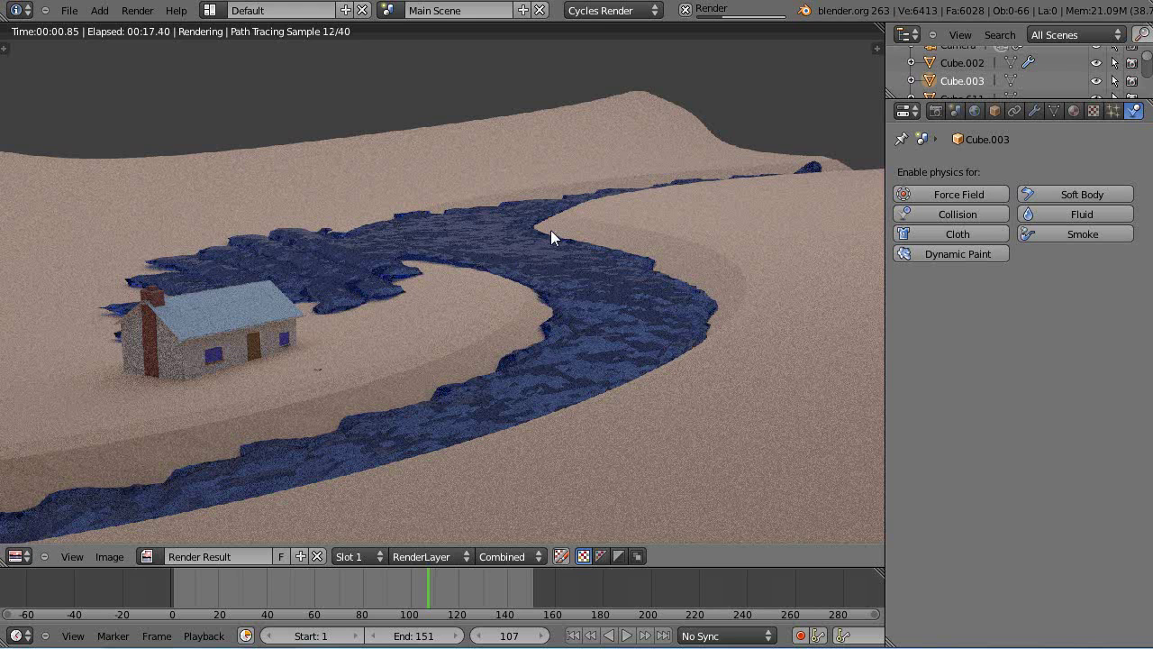
- Stop the Cycles render, orbit over the terrain and undo to restore the cube's layer
key(Escape)
middle_drag(582, 299, 583, 299)
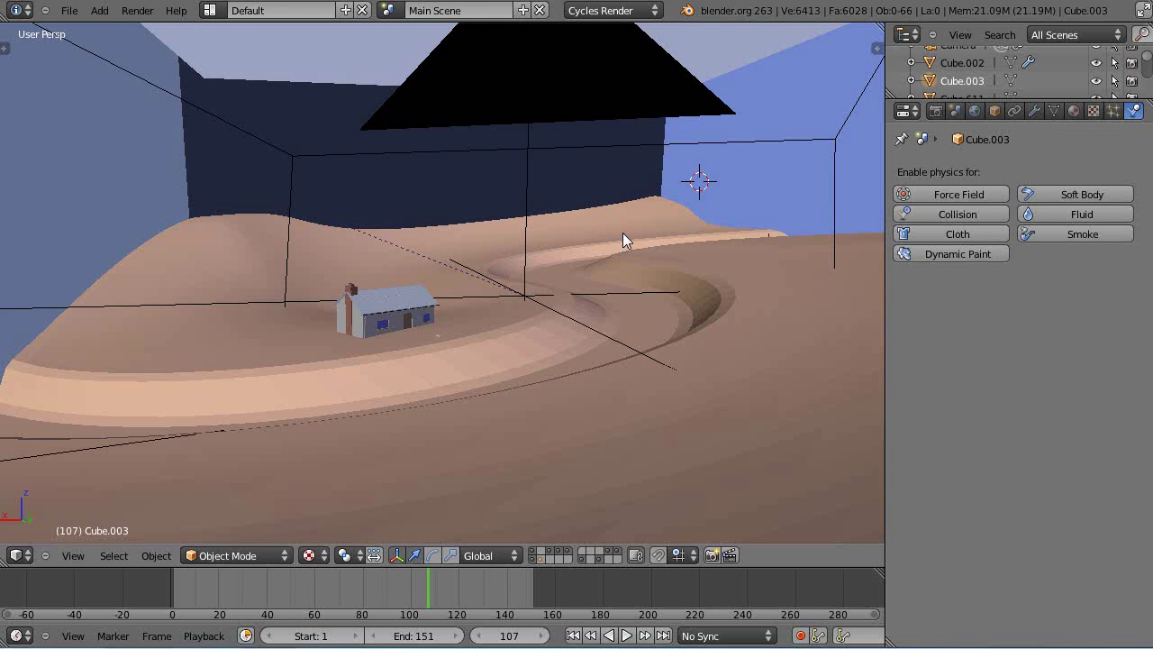
middle_drag(623, 232, 636, 306)
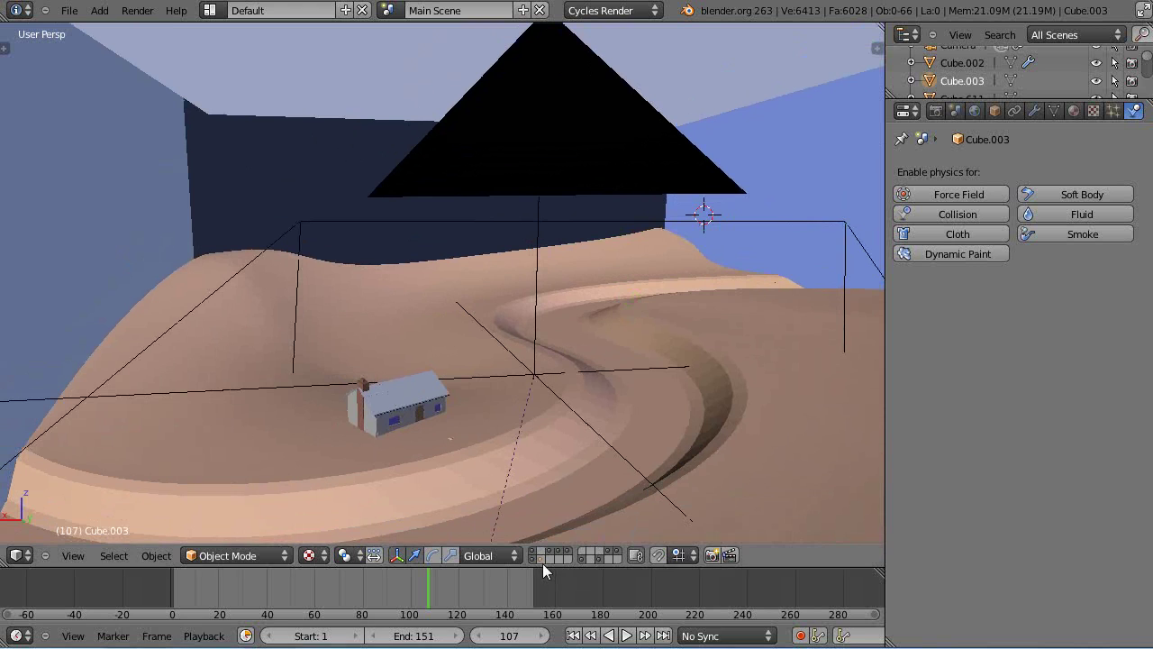
key(ctrl+z)
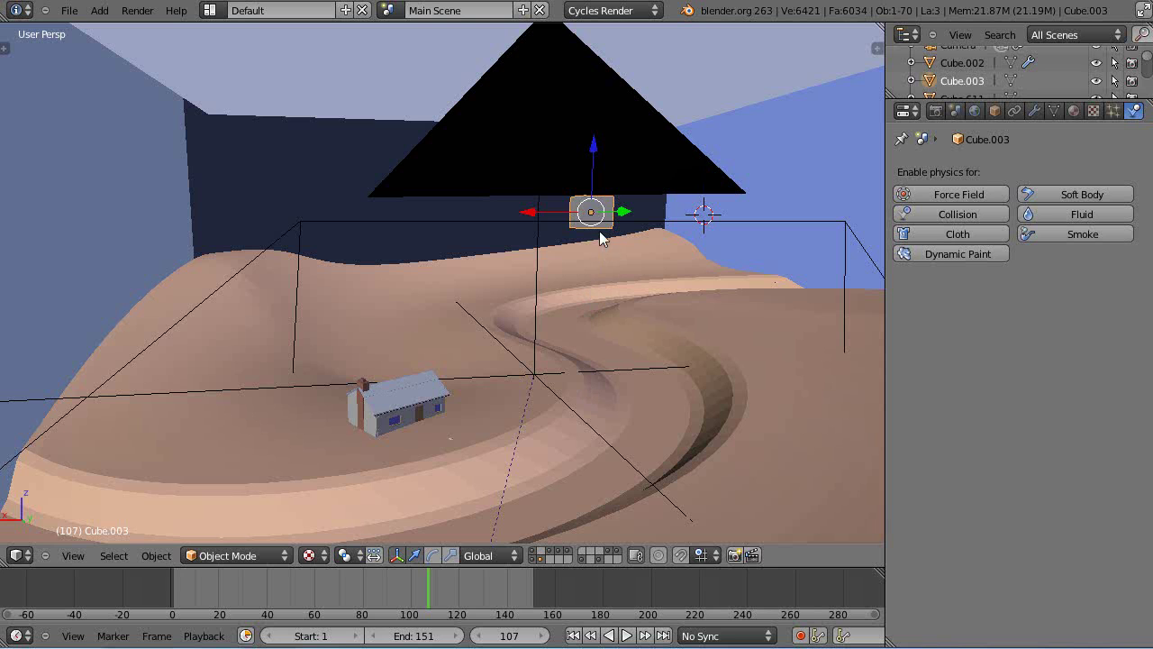
- Move the cube to a different layer, show that layer, and test-render with F12
key(m)
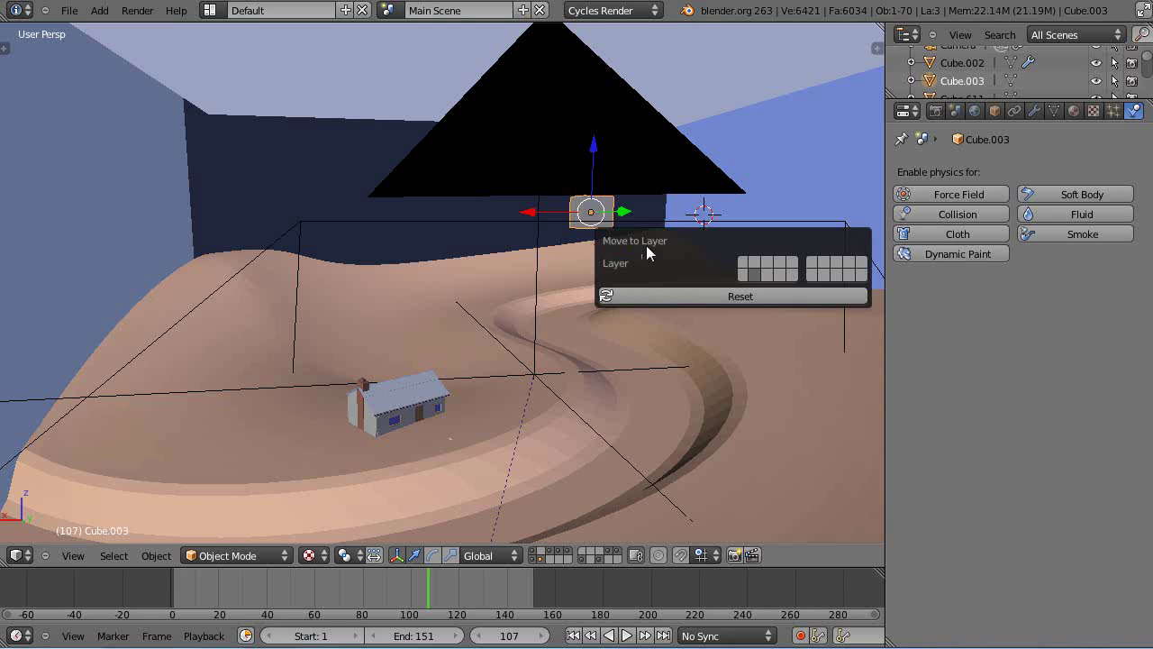
click(813, 262)
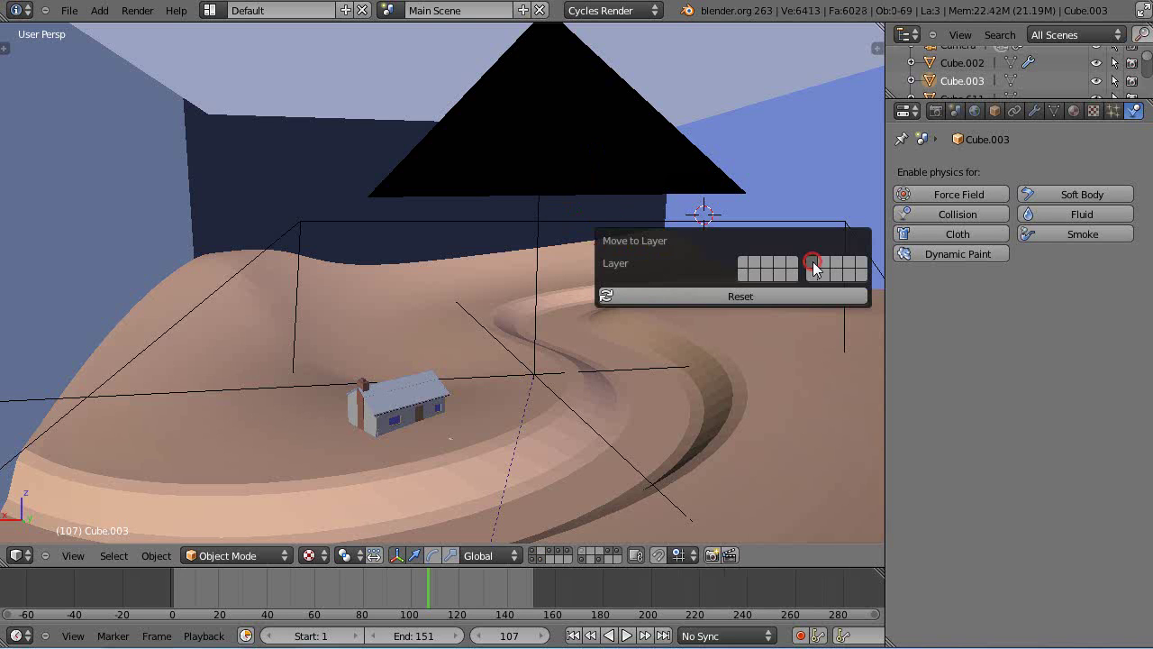
click(582, 551)
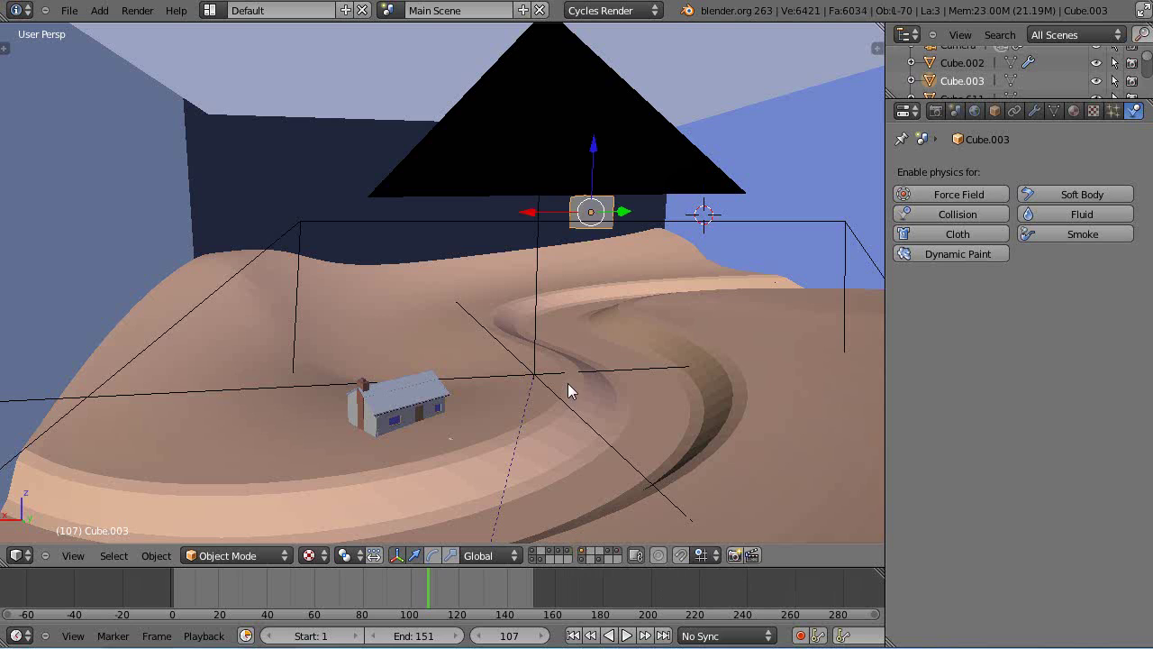
middle_drag(568, 410, 563, 406)
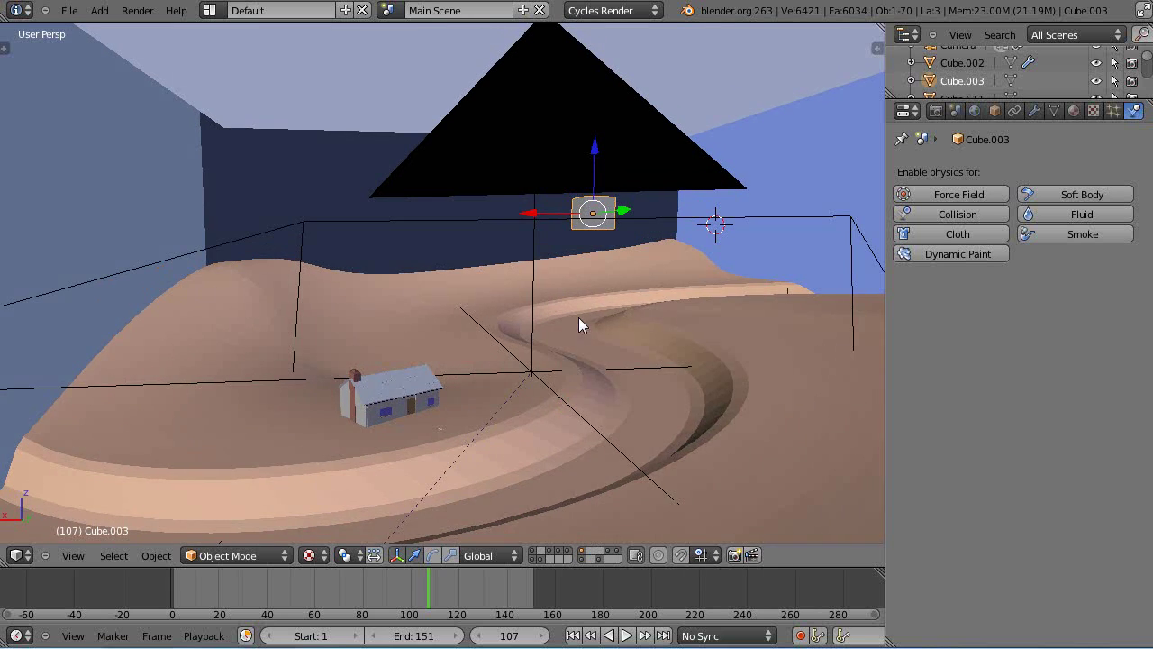
key(F12)
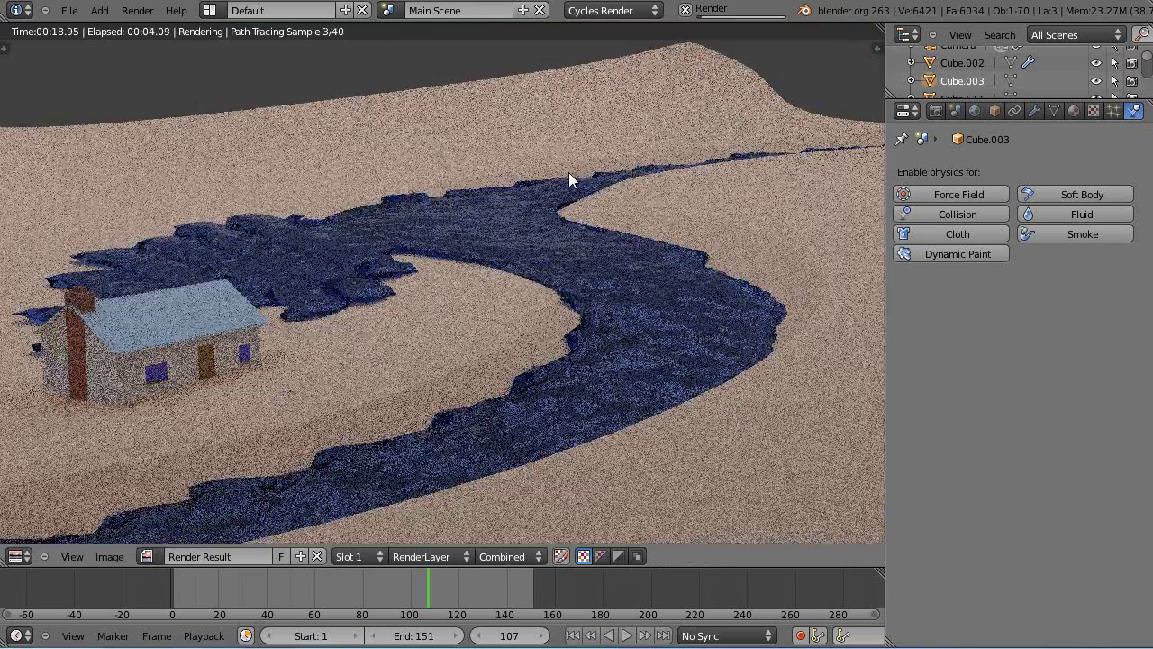
key(Escape)
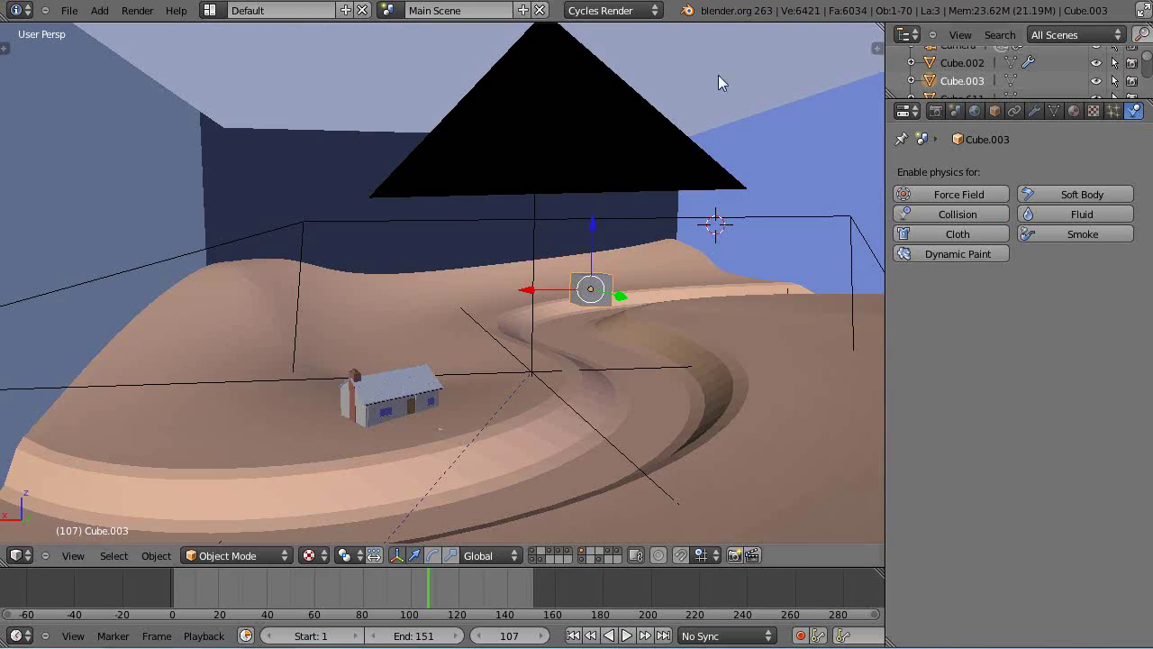
- Under Blender Render, give the cube a new material with red diffuse colour (R 0.800, G 0.127, B 0.117)
click(617, 10)
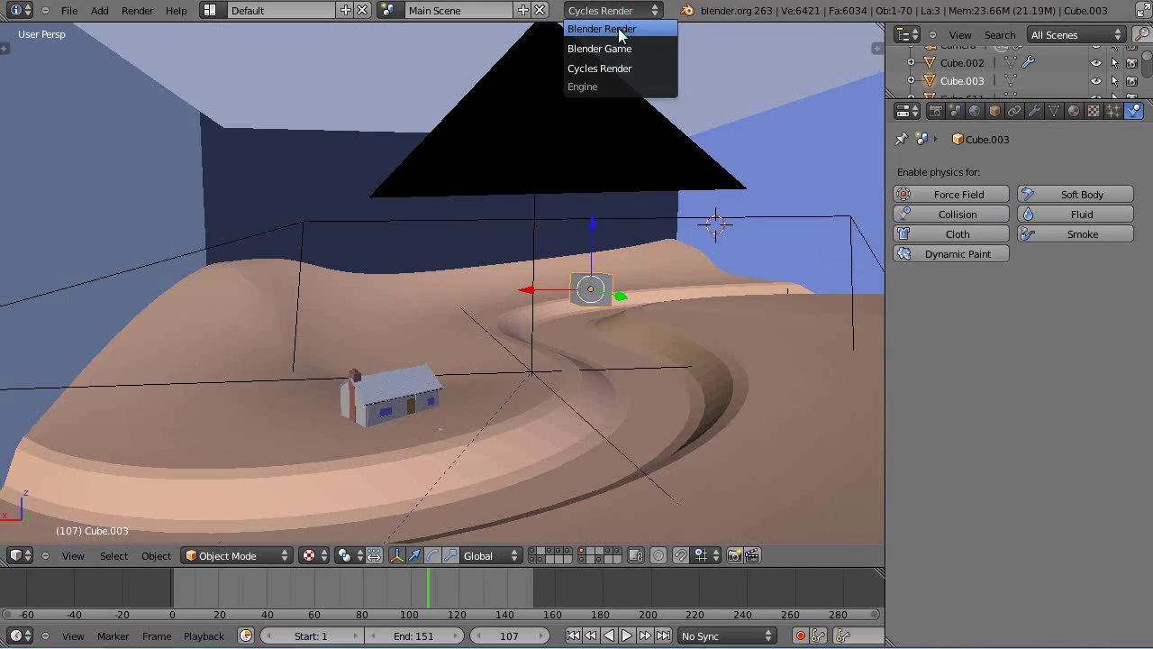
click(619, 30)
click(1072, 110)
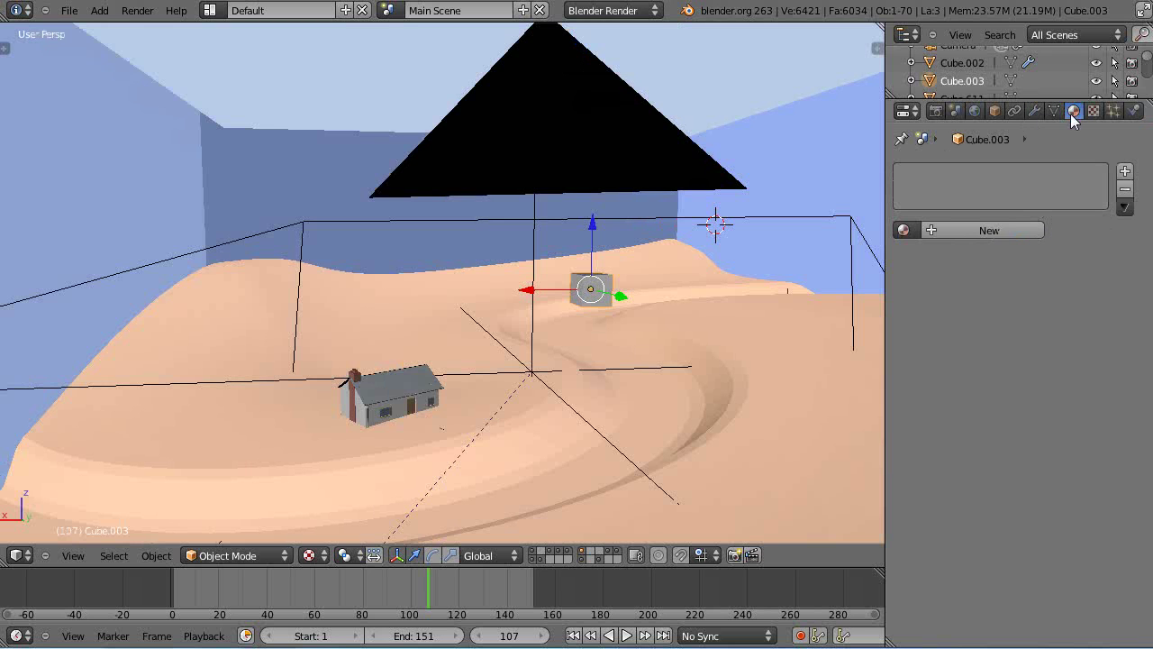
click(991, 231)
drag(928, 470, 933, 471)
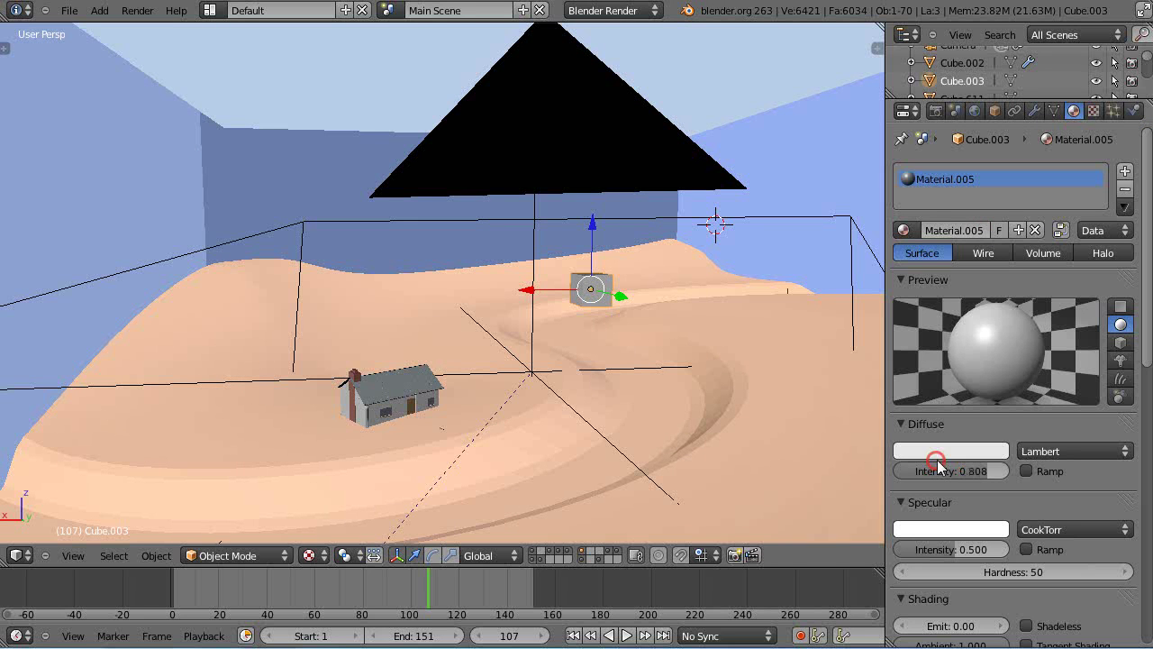
click(936, 451)
click(914, 333)
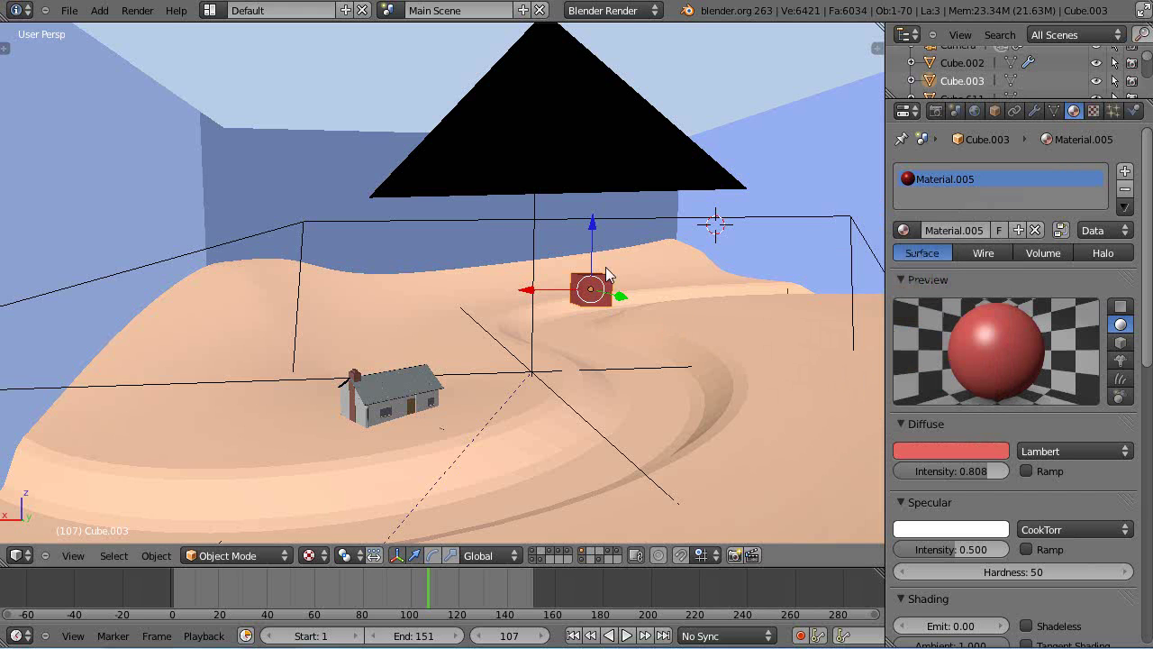
- Return to Cycles Render and render the red cube above the dunes
click(606, 11)
click(606, 67)
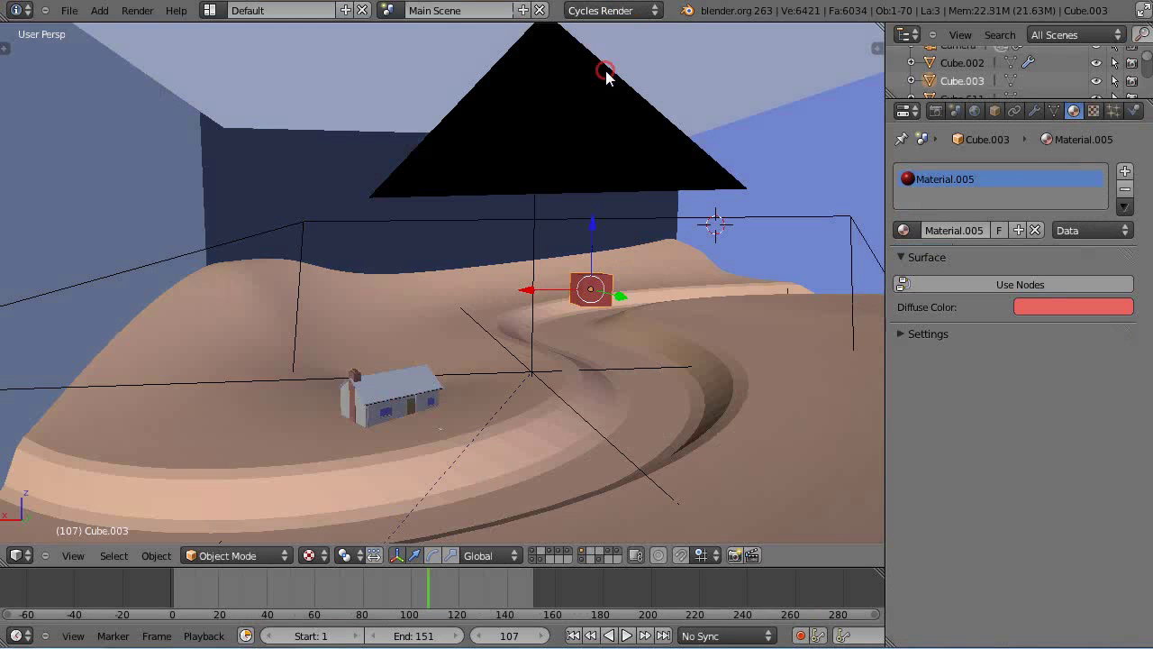
key(F12)
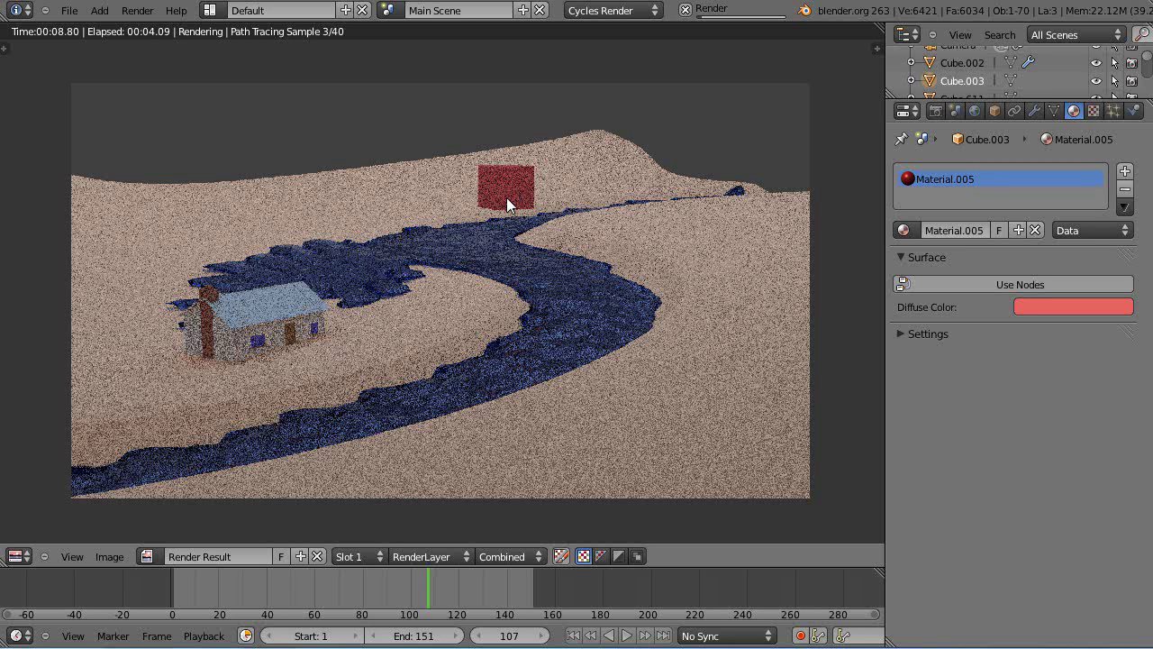
- Switch Material.005 to nodes with a Glass BSDF surface (Beckmann, IOR 1.450) and re-render
key(Escape)
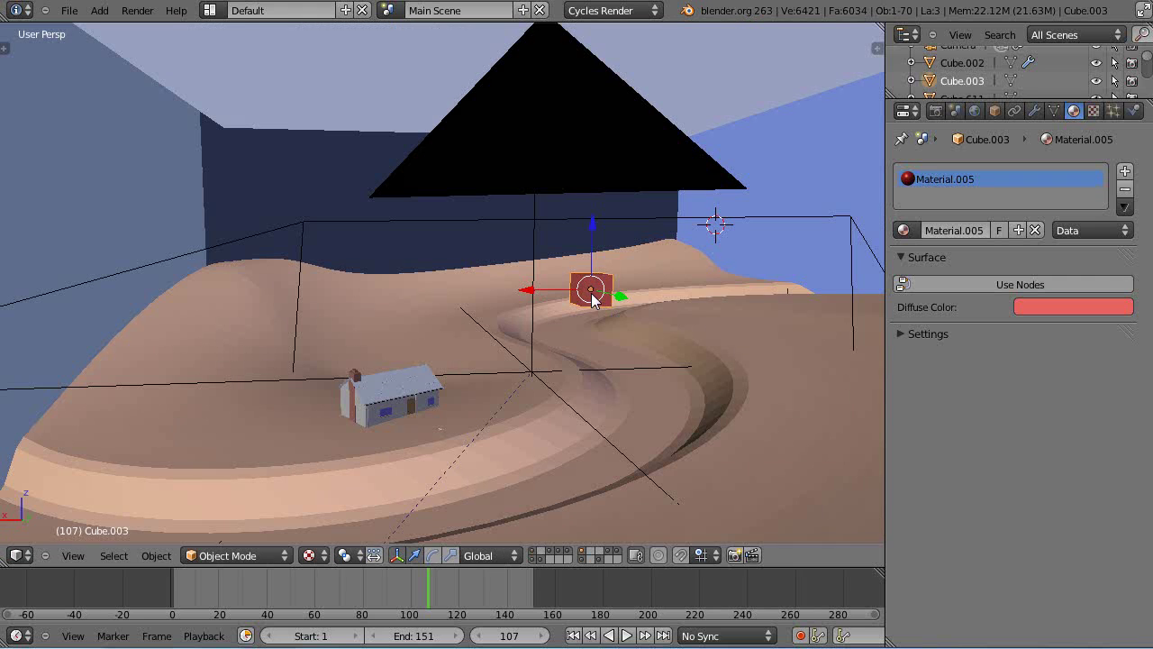
click(972, 286)
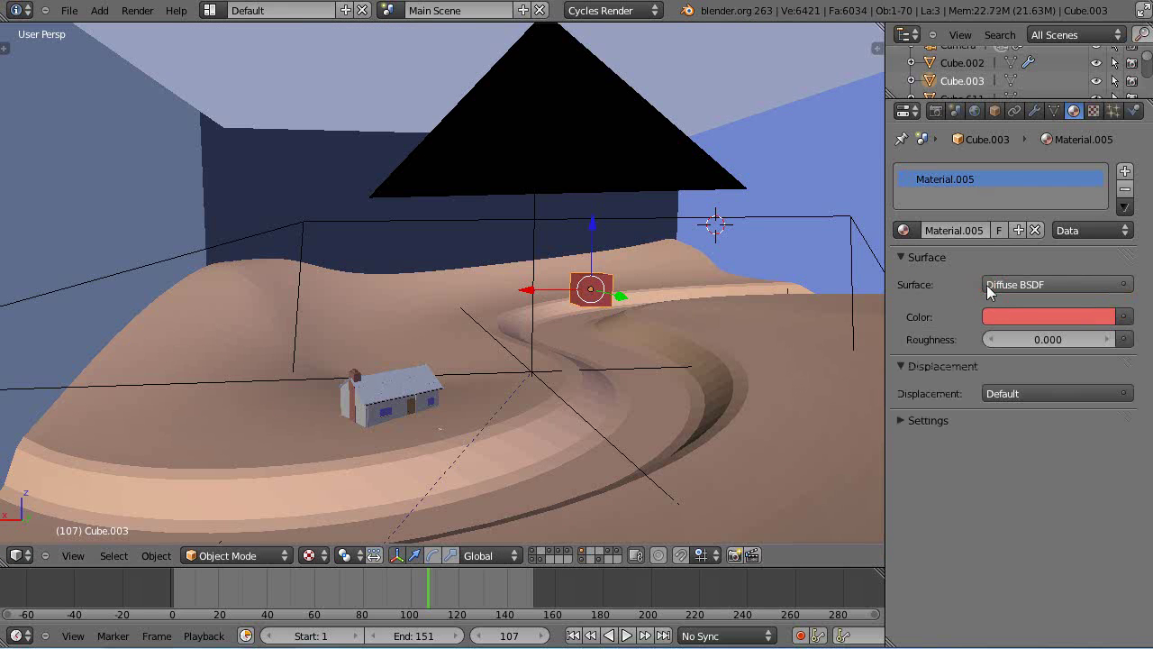
click(1015, 286)
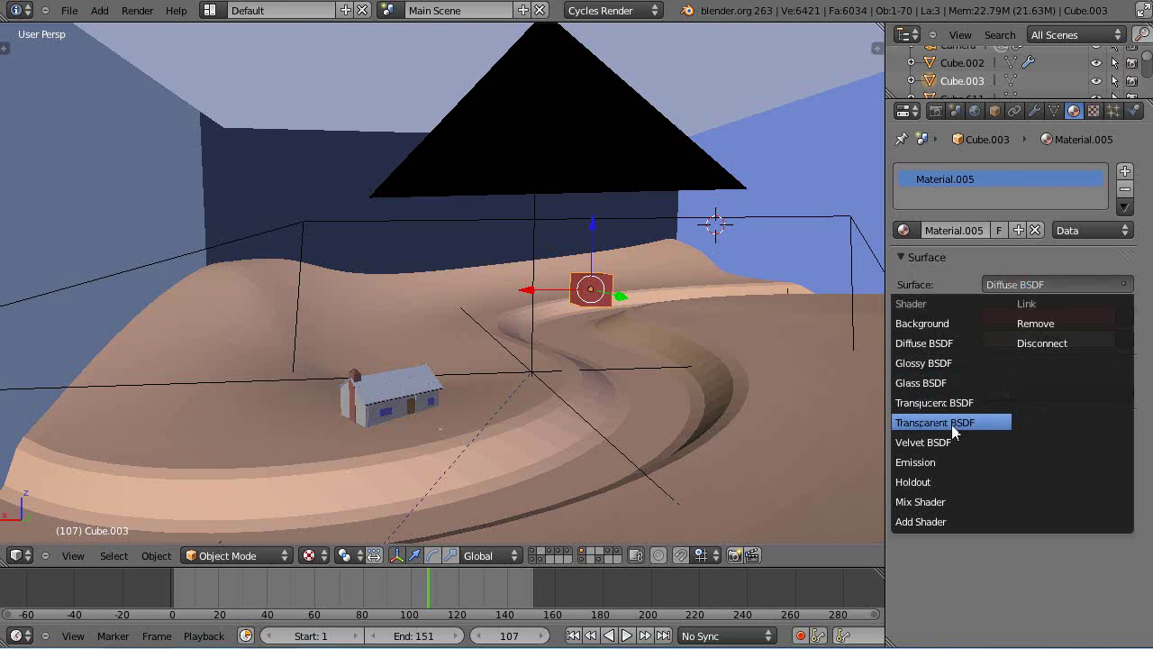
click(937, 383)
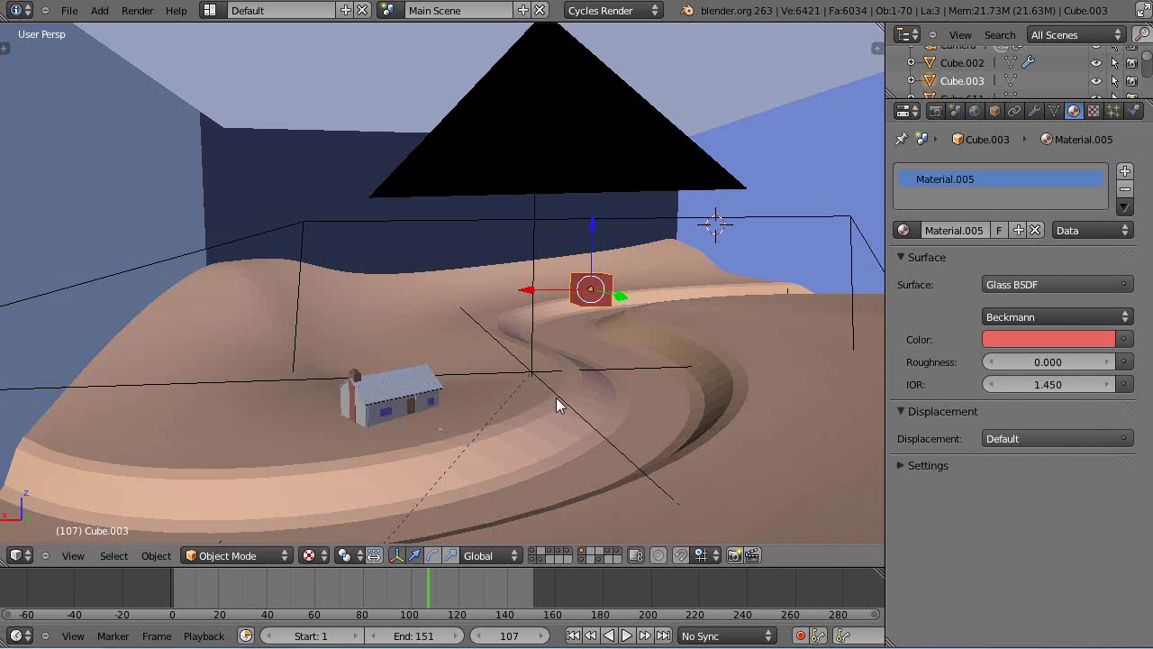
key(F12)
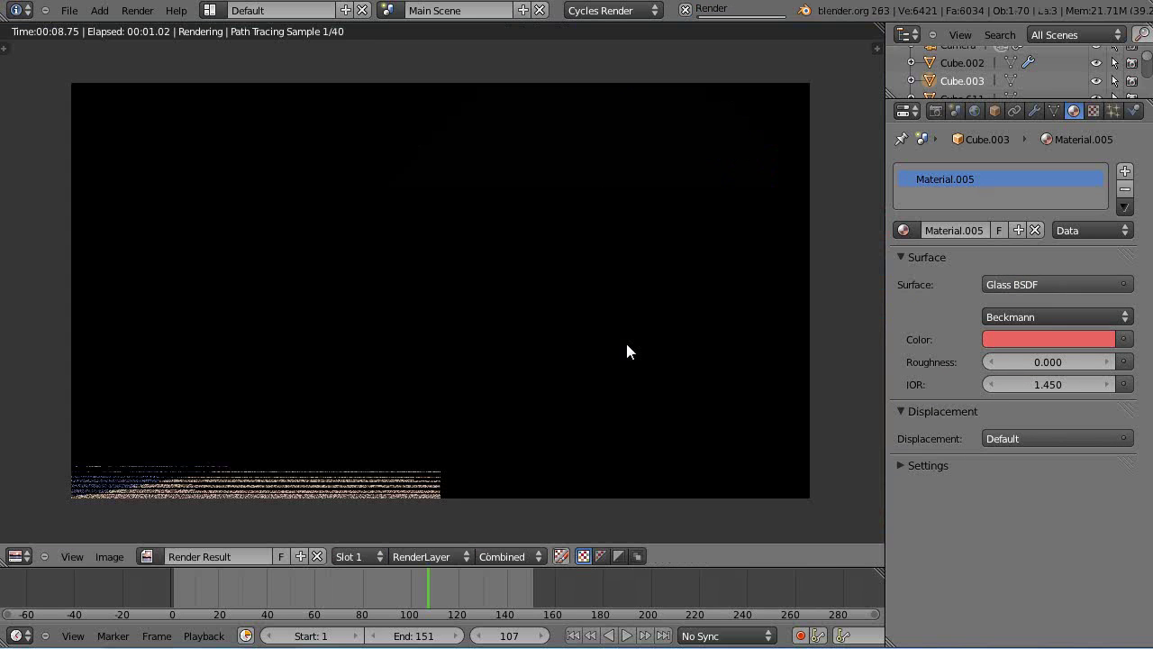